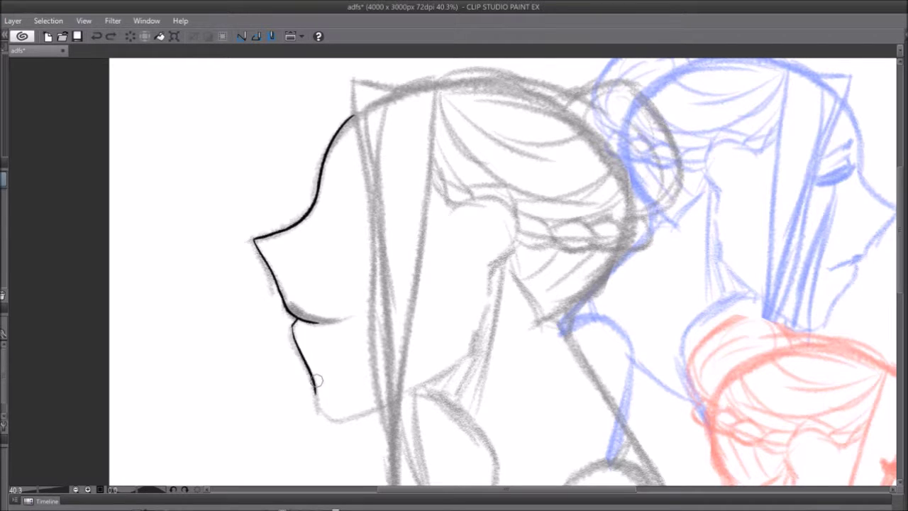
- Ink the long front hair strand of the grey sketch, from its peak above the forehead to its looped lower end
drag(368, 191, 422, 86)
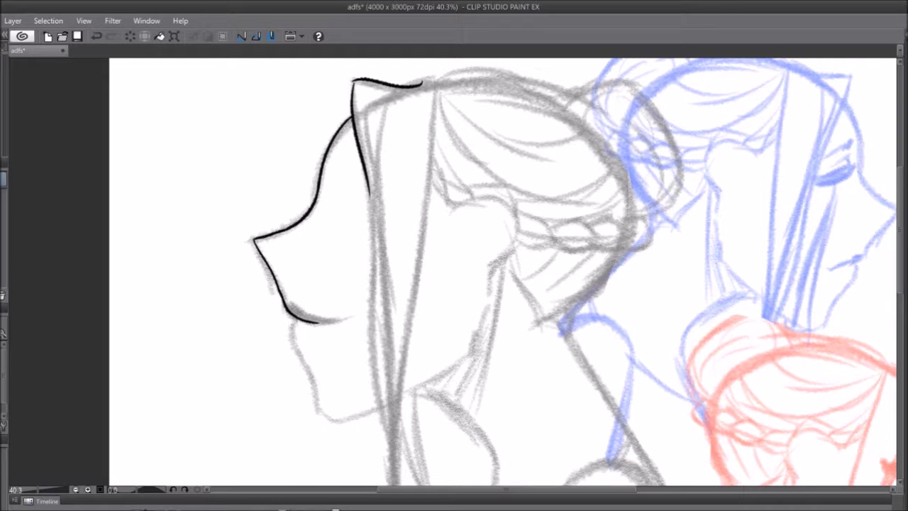
scroll(496, 284, down, 2)
drag(365, 148, 419, 422)
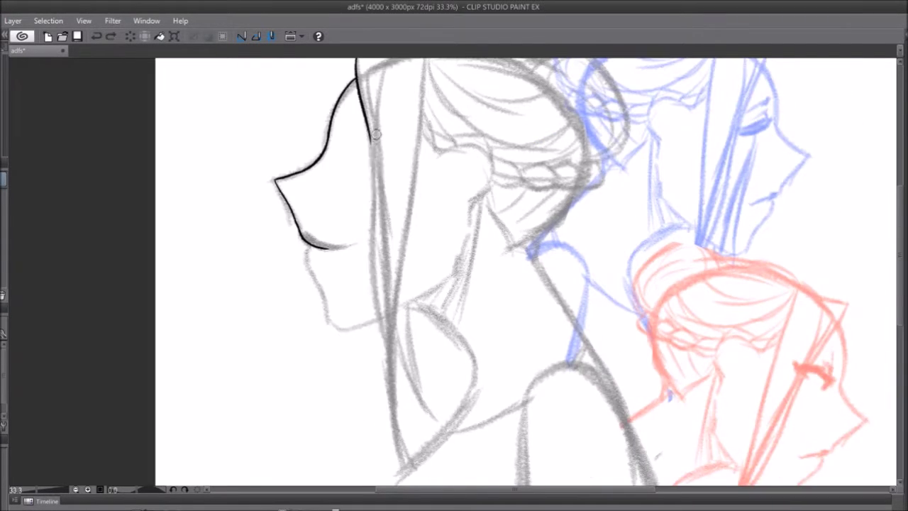
scroll(496, 284, down, 1)
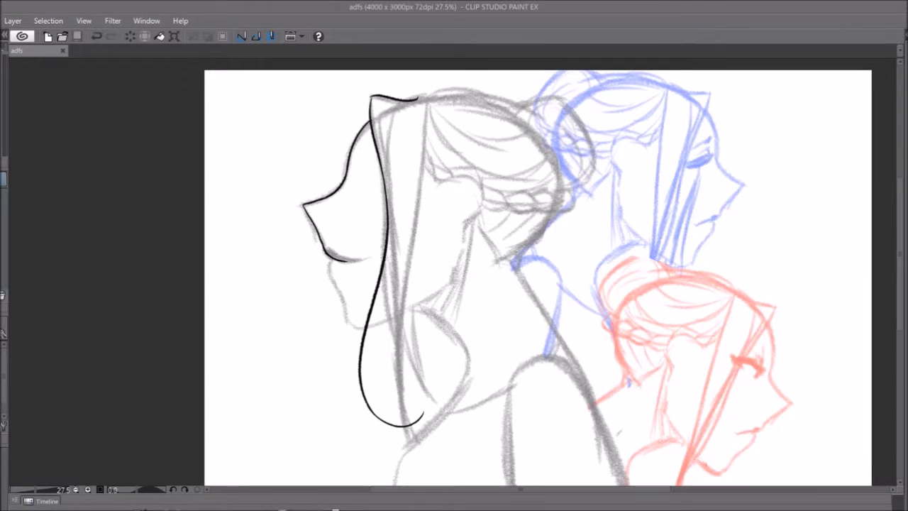
drag(419, 175, 363, 350)
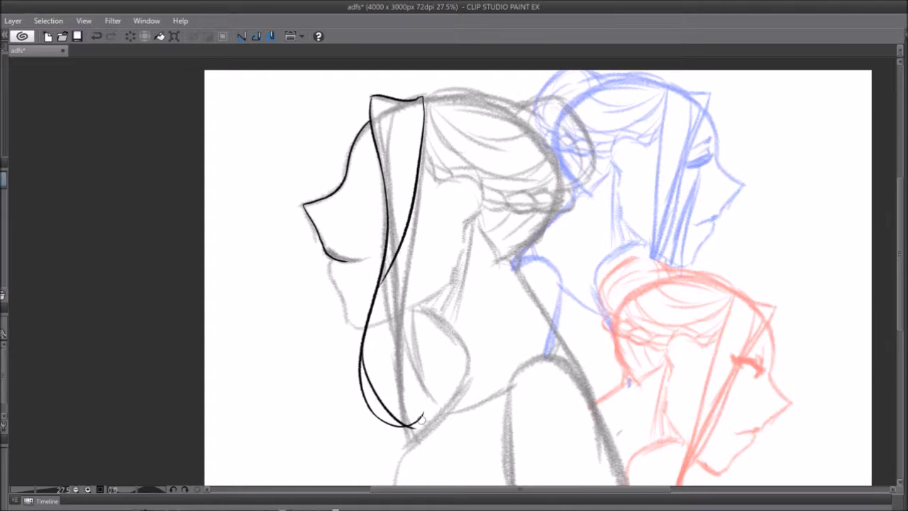
- Ink the second, shorter curl of the front hair strand beside the cheek of the grey sketch
scroll(417, 427, up, 2)
scroll(440, 411, down, 1)
scroll(426, 355, down, 1)
drag(425, 212, 415, 314)
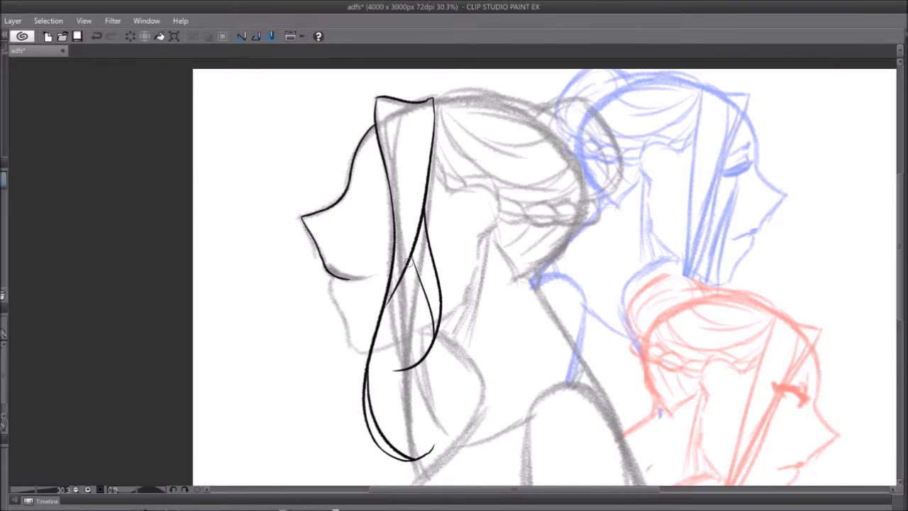
- Ink the lower lip, chin, jaw and ear of the grey profile, and save the file
drag(342, 314, 369, 350)
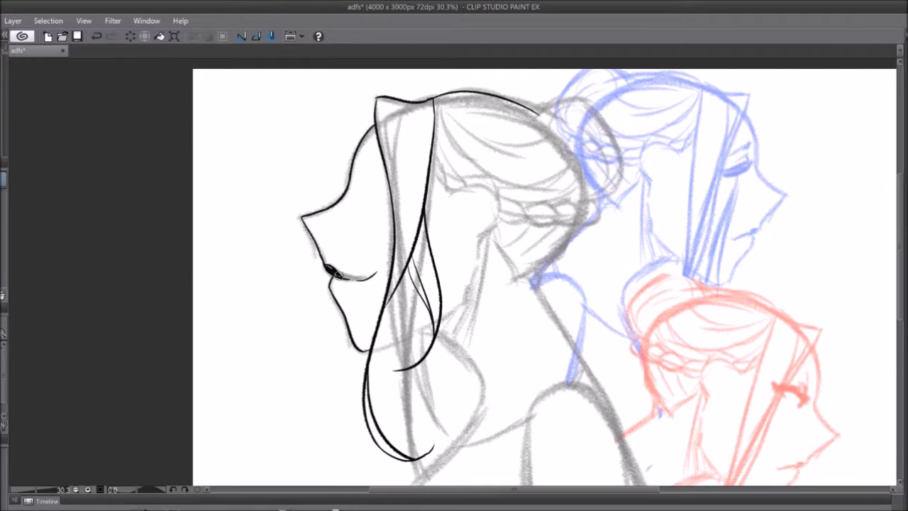
drag(468, 291, 477, 265)
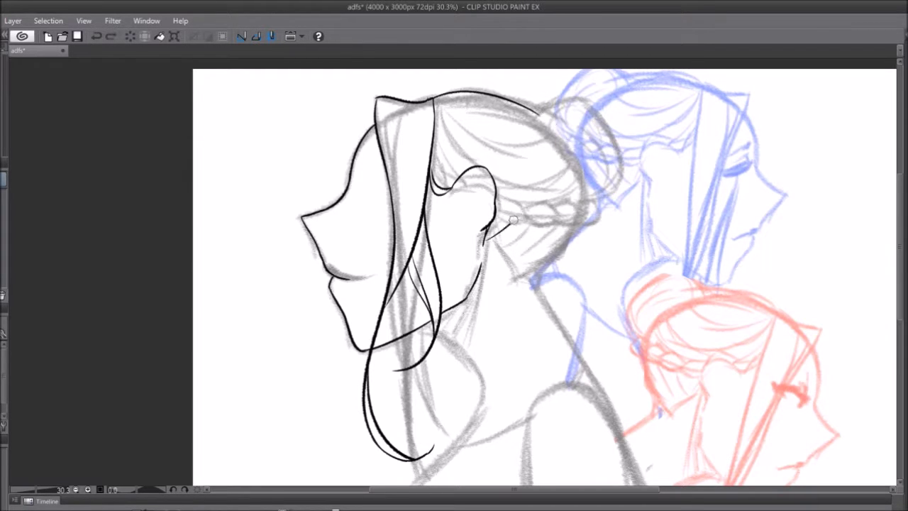
key(ctrl+s)
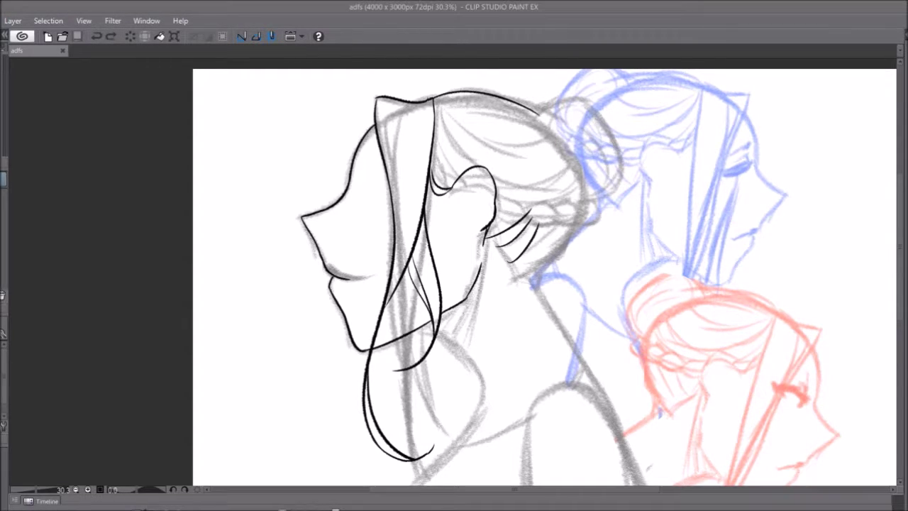
- Ink the back of the head, the hair bun and the braid bands behind the ear of the grey sketch
drag(534, 112, 578, 198)
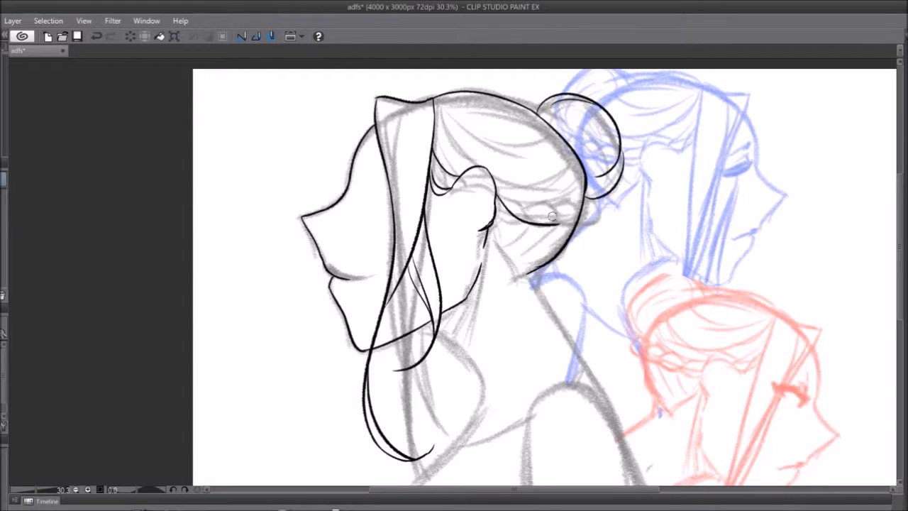
scroll(544, 218, up, 3)
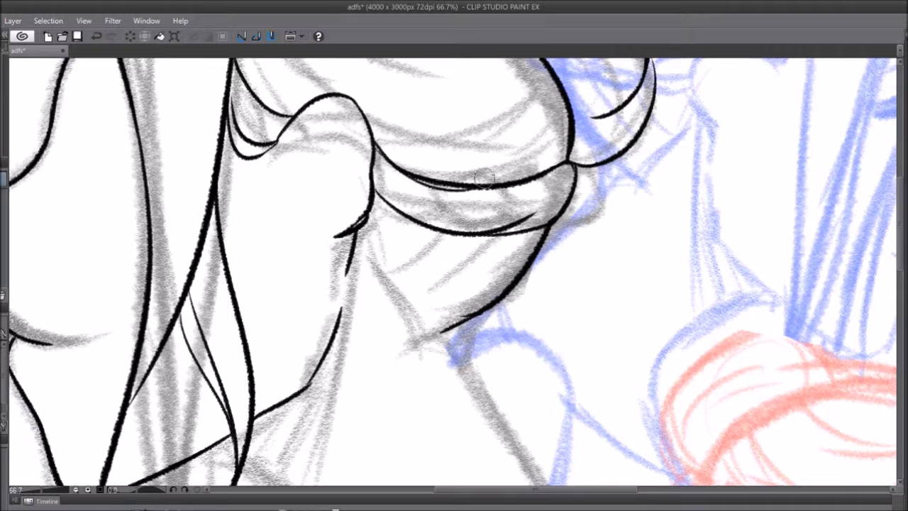
- Ink the grey figure's nape and back contour and the front contour of its shoulder and chest
scroll(448, 200, down, 4)
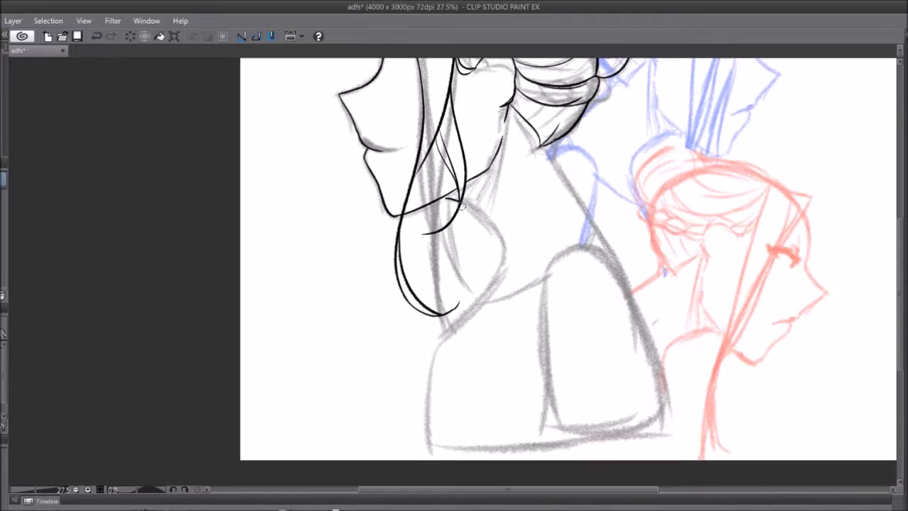
drag(558, 178, 666, 411)
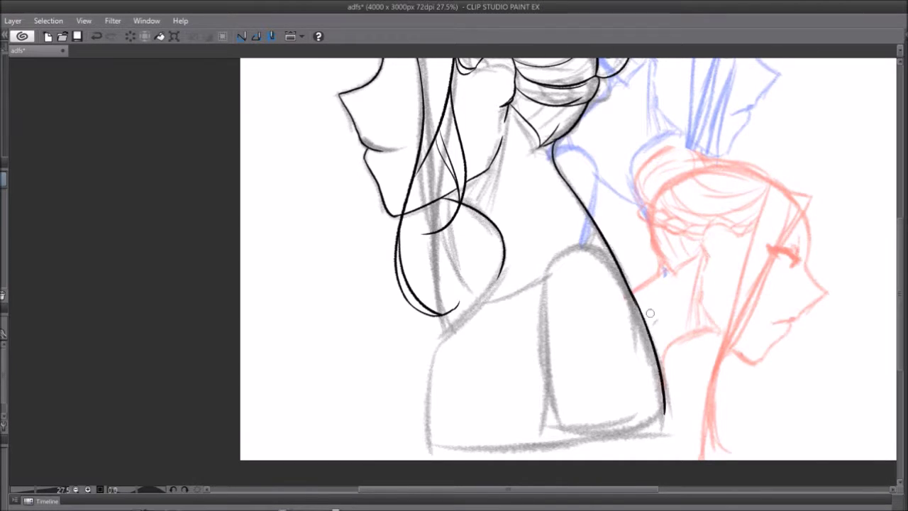
scroll(667, 404, down, 1)
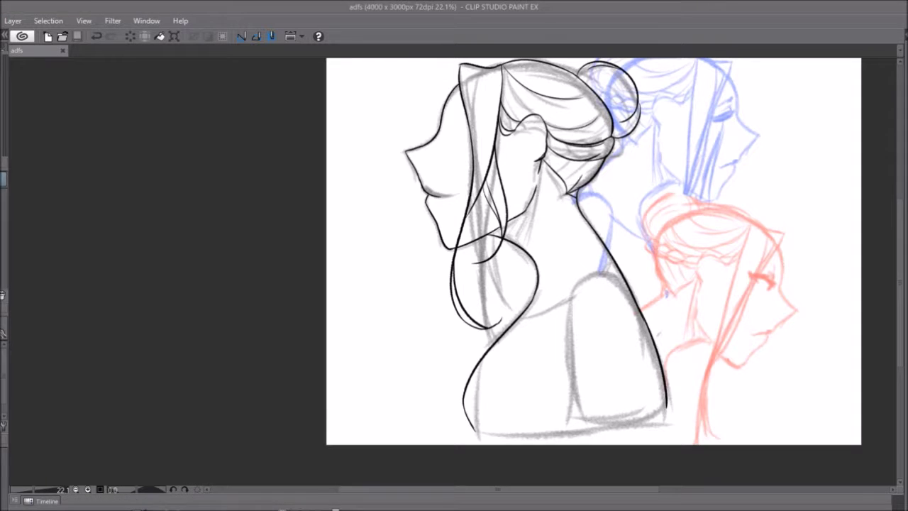
- Ink the rounded upper arm, the lower edge of the torso and the front chest edge of the grey figure
drag(474, 432, 641, 408)
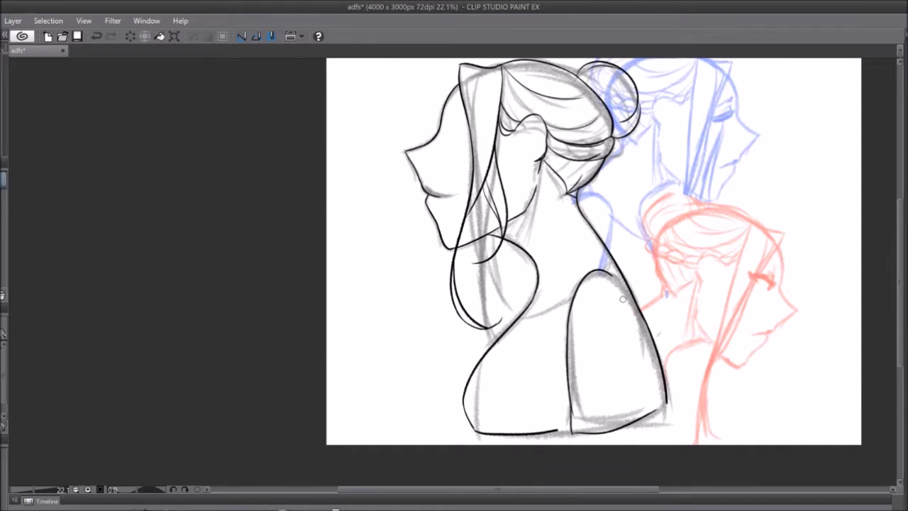
drag(474, 433, 666, 408)
scroll(602, 258, down, 1)
drag(480, 434, 476, 371)
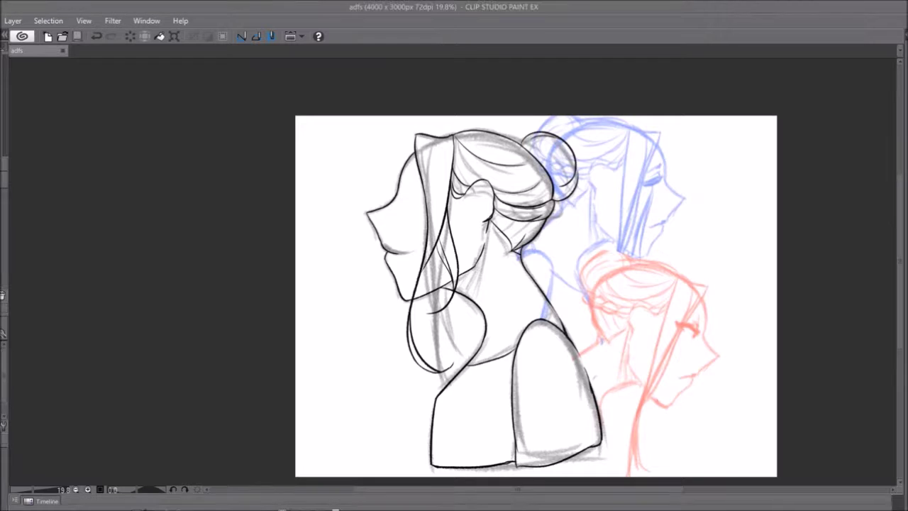
- Fit a mirrored, smaller copy of the line art over the blue sketch with Transform and tint it dark blue
key(ctrl+t)
drag(466, 298, 608, 276)
key(Return)
scroll(486, 296, up, 1)
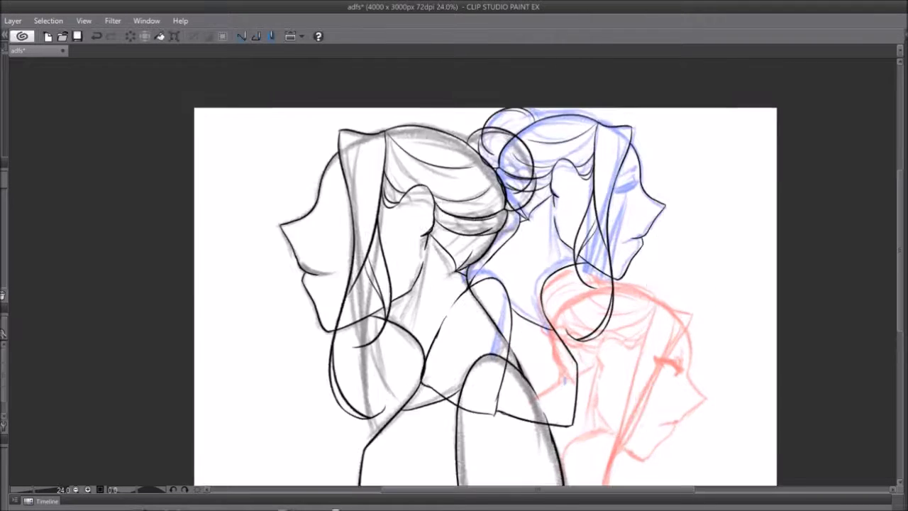
scroll(486, 296, up, 1)
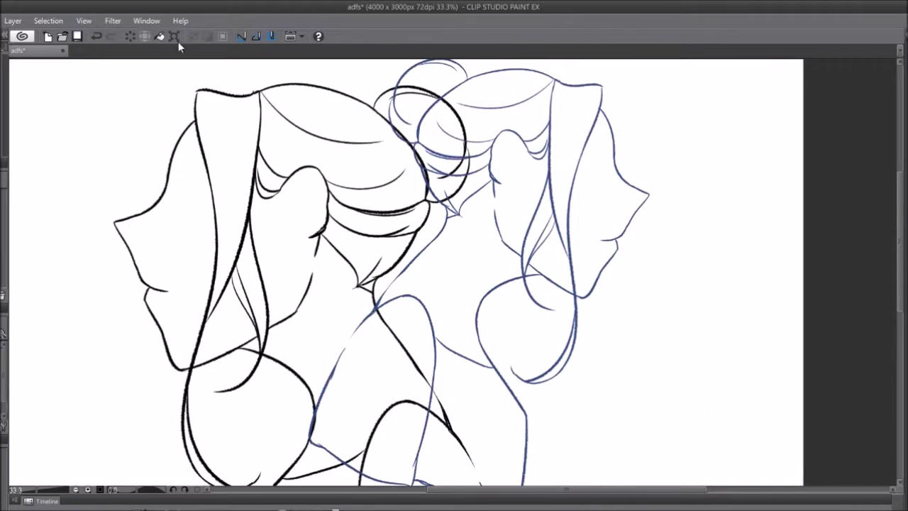
scroll(383, 122, down, 3)
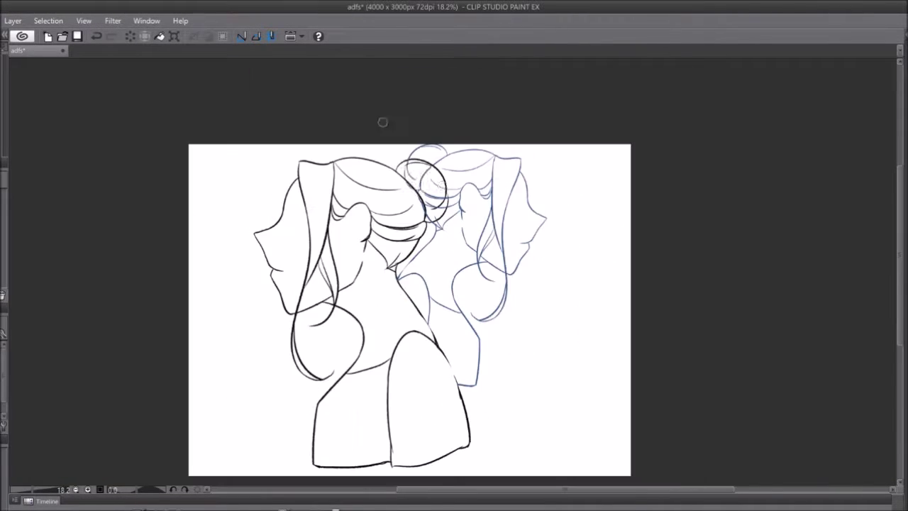
- Fit a rotated, mirrored copy of the line art over the red sketch with Transform and tint it dark red
scroll(401, 210, up, 3)
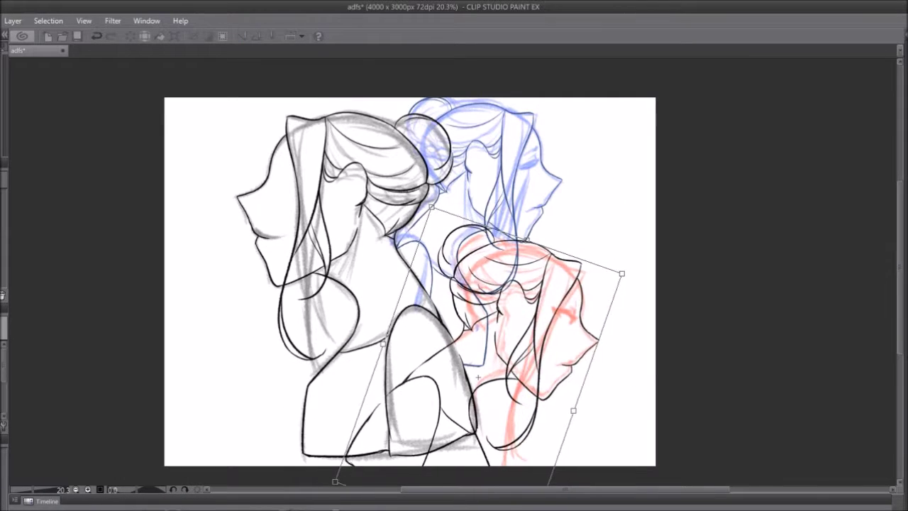
key(Return)
scroll(386, 268, up, 1)
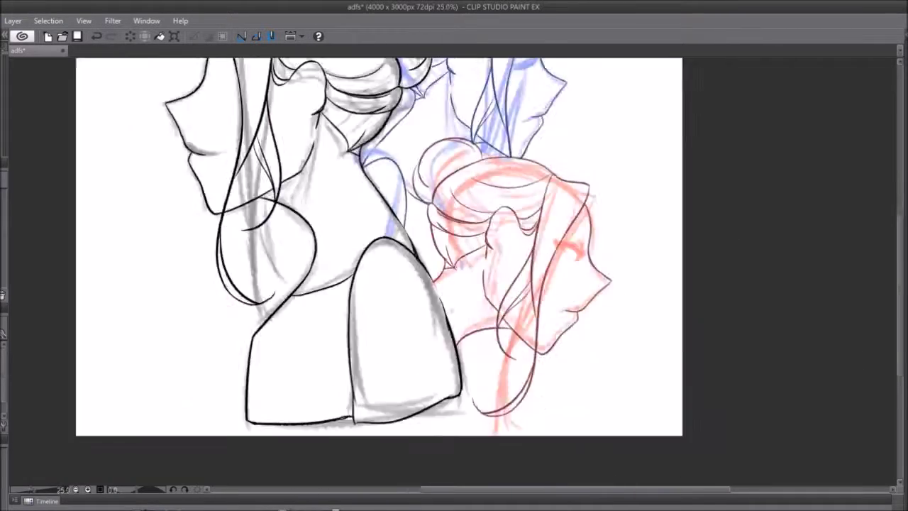
- Flip the canvas view and ink the red figure's open eye with its thick upper lid and lashes, undoing unwanted strokes
scroll(551, 294, up, 5)
key(h)
drag(337, 298, 401, 283)
key(ctrl+z)
key(ctrl+z)
mouse_move(332, 302)
mouse_down()
mouse_move(433, 275)
mouse_move(330, 317)
mouse_up()
key(ctrl+z)
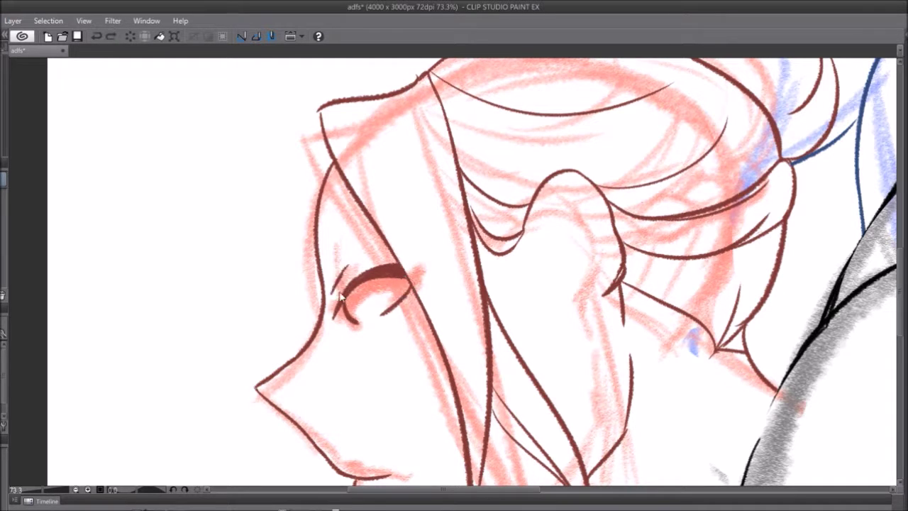
- Adjust the red figure's selected eye area, ink its straight mouth line and save the file
scroll(390, 237, down, 2)
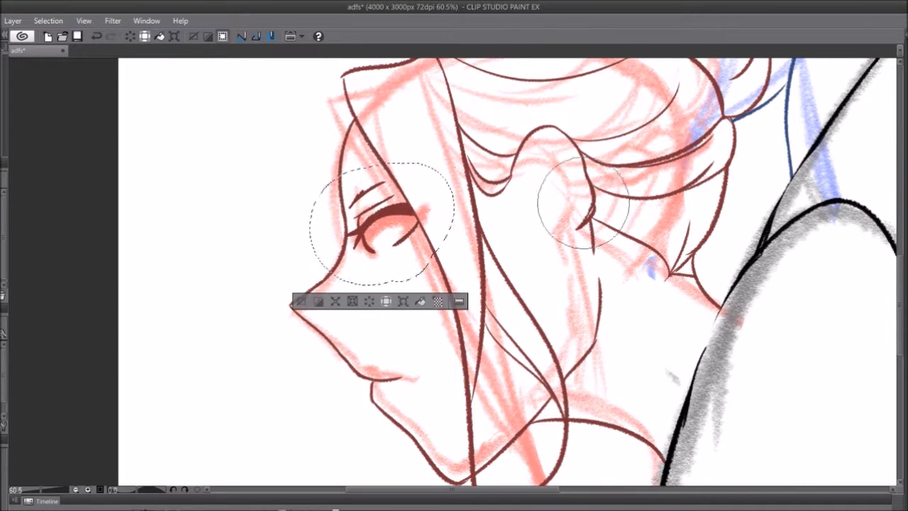
scroll(314, 263, up, 1)
drag(355, 316, 423, 320)
scroll(423, 320, down, 4)
key(ctrl+s)
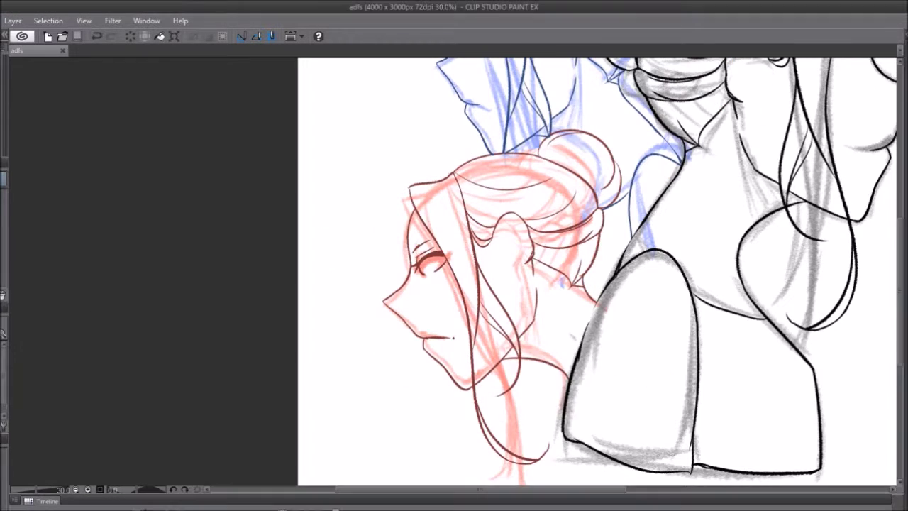
- Ink the blue figure's closed eye with lashes and eyebrow, and flip the canvas view back
scroll(56, 152, up, 3)
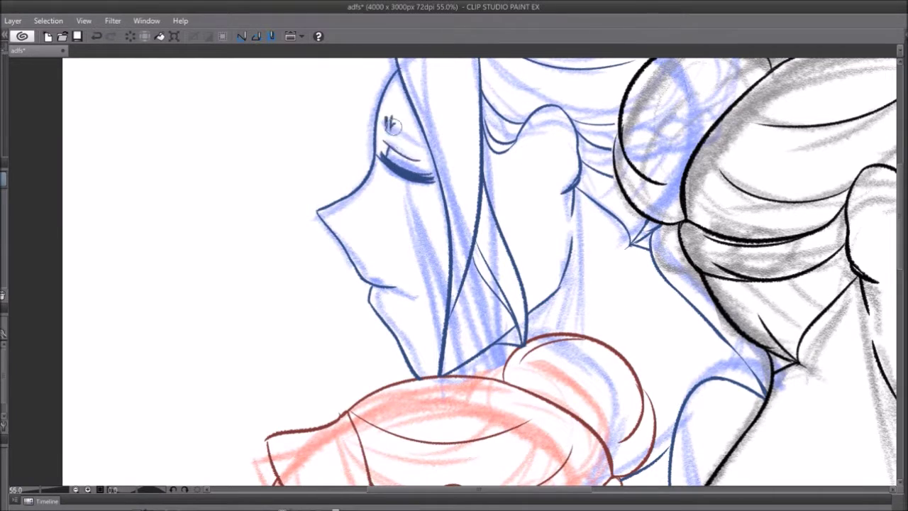
scroll(363, 279, down, 3)
key(h)
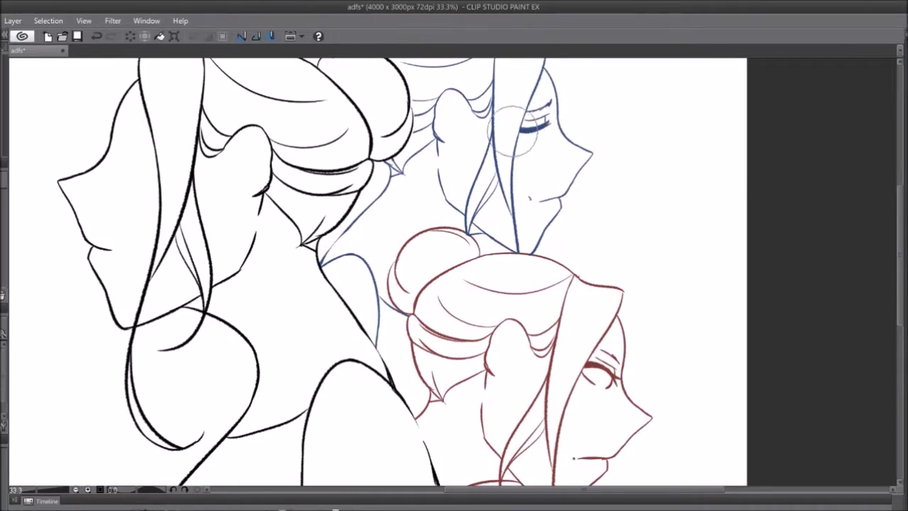
- Select the blue figure's eye and eyebrow and adjust them with Transform
scroll(655, 321, down, 2)
scroll(654, 320, up, 4)
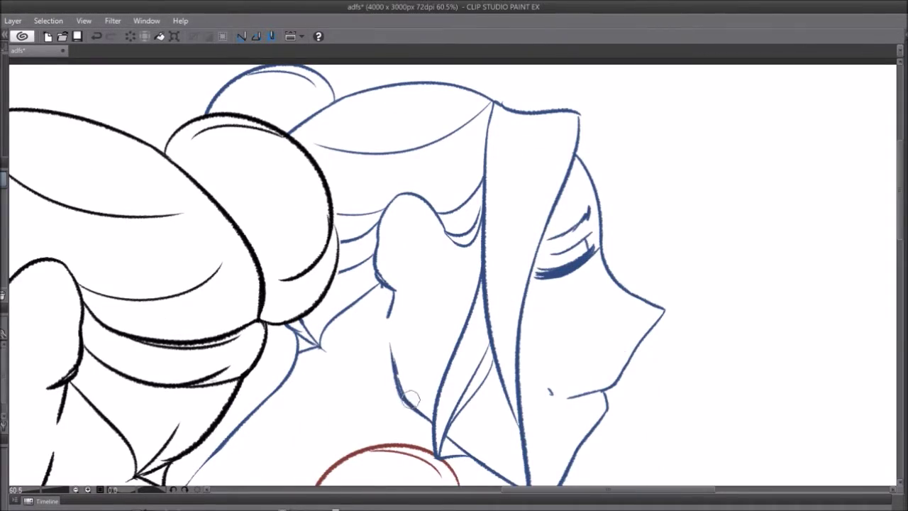
drag(581, 213, 599, 287)
key(ctrl+t)
key(Return)
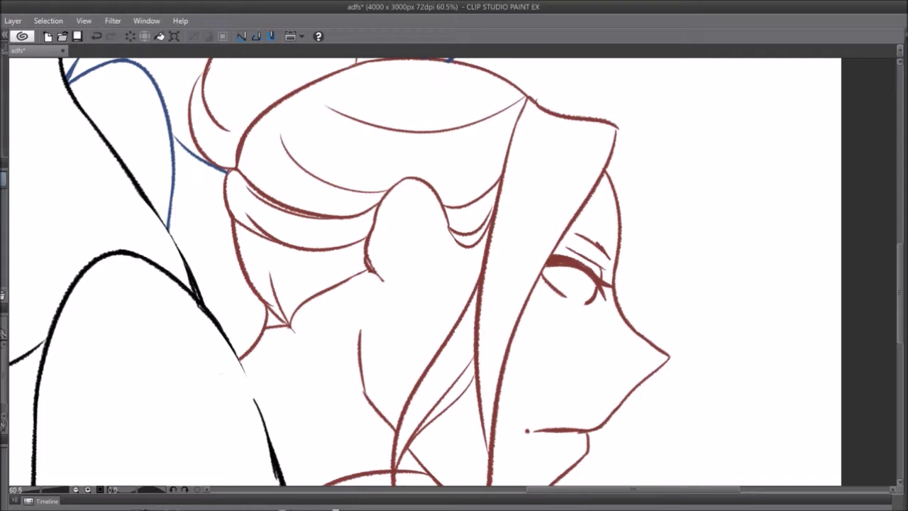
- Delete the red figure's eye from its line art and clear the selection
drag(581, 270, 602, 285)
key(Delete)
key(ctrl+d)
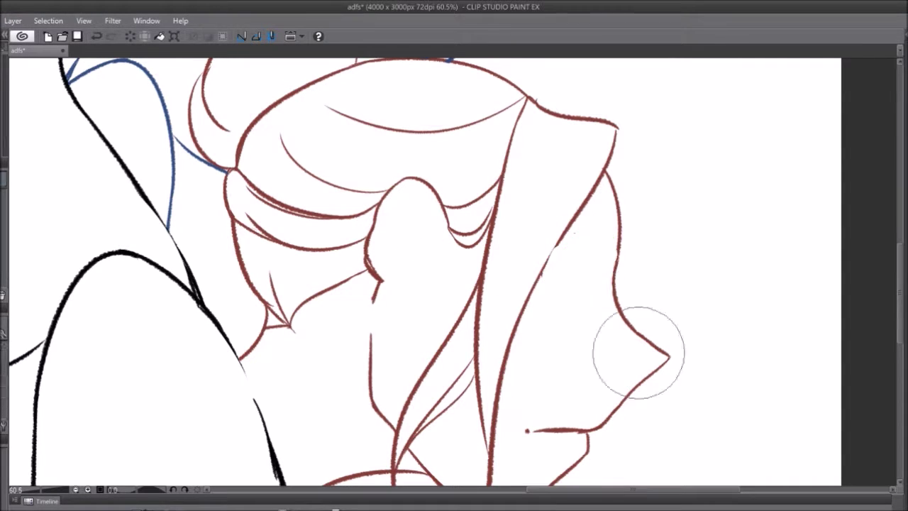
- Mark the red figure's eye area with a painted selection and clear the selection
scroll(771, 336, up, 2)
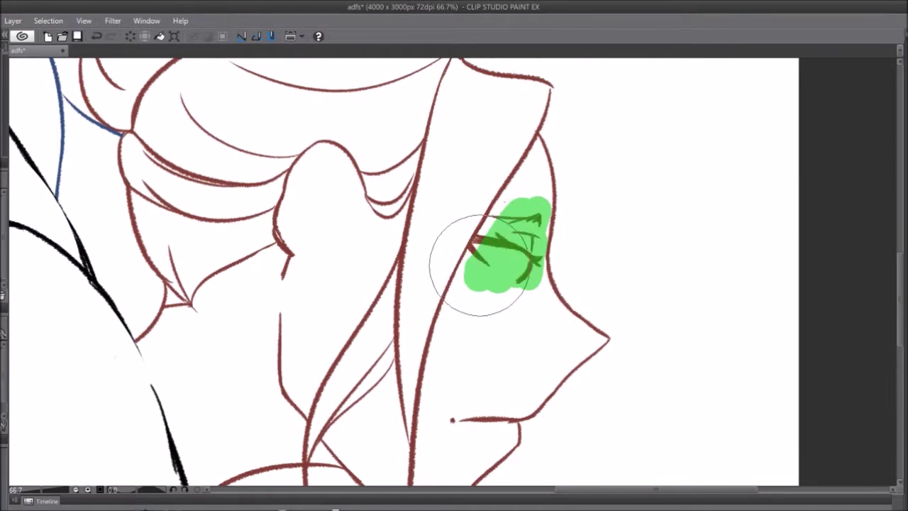
key(ctrl+d)
- Rework the jaw line below the ear of the black figure, and save the file
scroll(462, 251, down, 5)
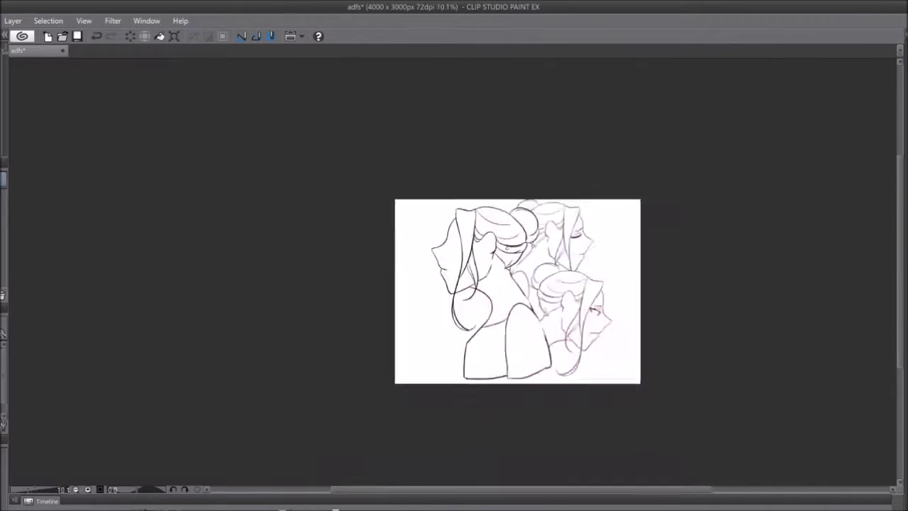
scroll(462, 251, up, 3)
drag(391, 210, 419, 239)
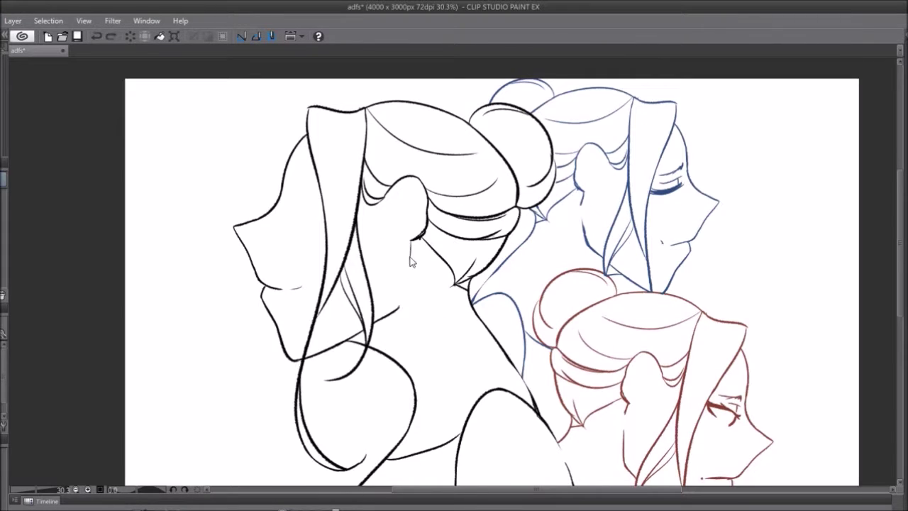
drag(401, 291, 358, 310)
key(ctrl+s)
scroll(546, 261, down, 3)
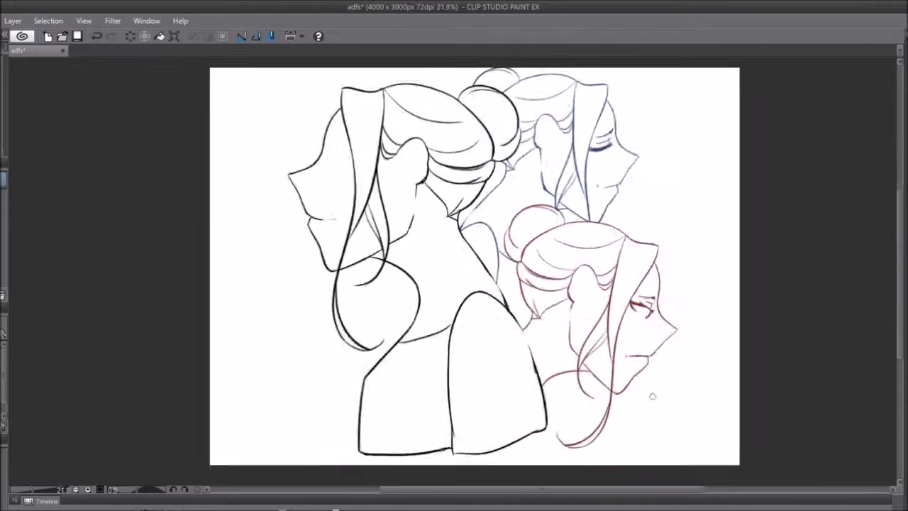
- Fill the black figure's face, hair, neck and clothing with a flat mid-grey base, and save the file
scroll(401, 268, up, 2)
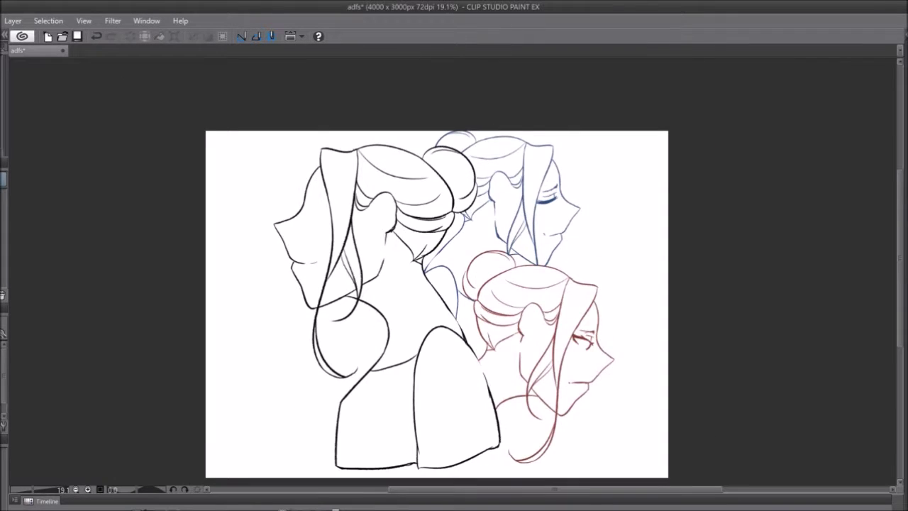
drag(227, 225, 333, 142)
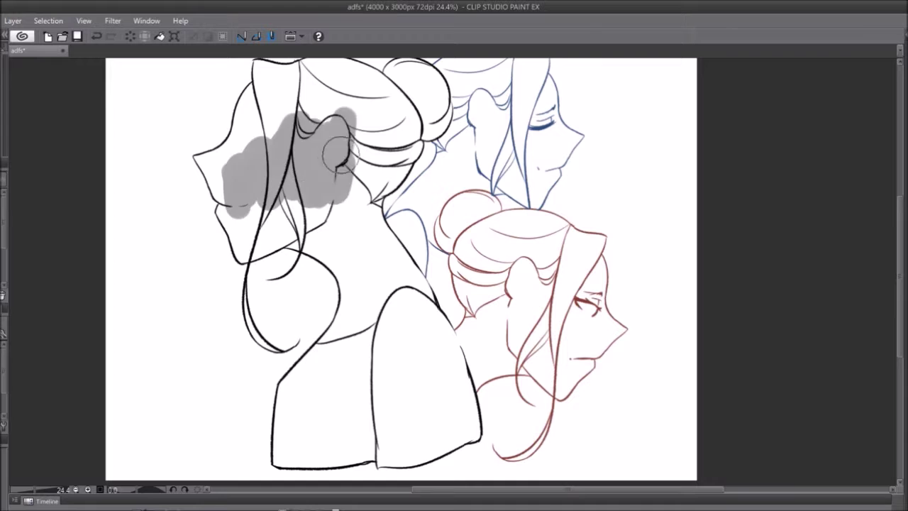
key(alt+Delete)
scroll(284, 245, up, 1)
scroll(283, 244, up, 3)
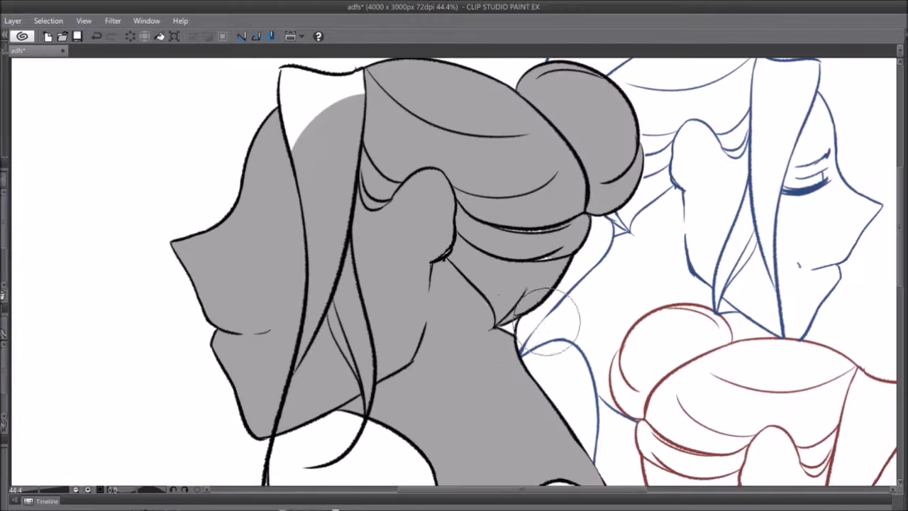
scroll(454, 270, down, 5)
drag(531, 259, 448, 300)
scroll(448, 300, up, 1)
scroll(447, 300, down, 2)
mouse_move(461, 334)
mouse_down()
mouse_move(463, 191)
mouse_move(543, 371)
mouse_move(510, 416)
mouse_move(450, 430)
mouse_move(490, 399)
mouse_move(539, 387)
mouse_up()
key(ctrl+s)
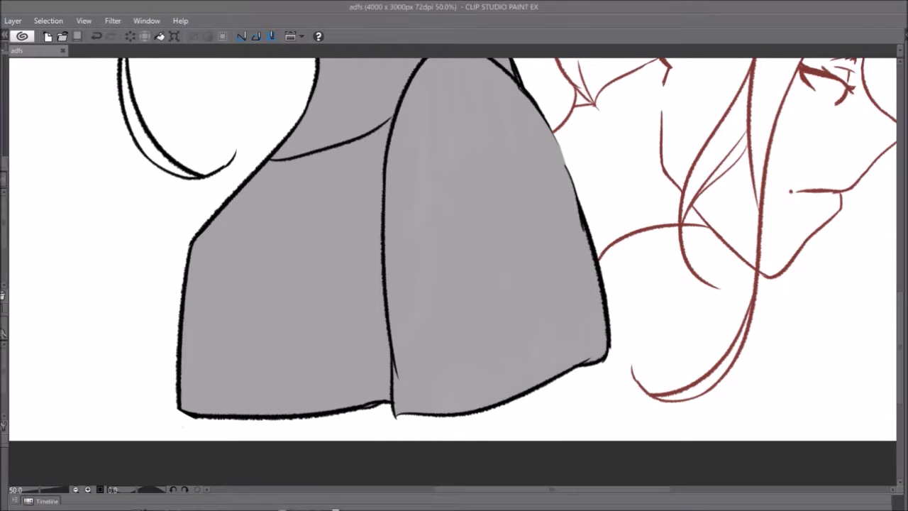
- Paint the black figure's loose front strands and hair bun dark grey
scroll(454, 269, down, 2)
scroll(454, 270, up, 1)
drag(443, 153, 432, 256)
scroll(432, 255, up, 2)
drag(312, 294, 354, 426)
scroll(391, 247, up, 1)
mouse_move(369, 184)
mouse_down()
mouse_move(392, 247)
mouse_move(408, 369)
mouse_up()
scroll(507, 128, down, 2)
drag(507, 128, 522, 162)
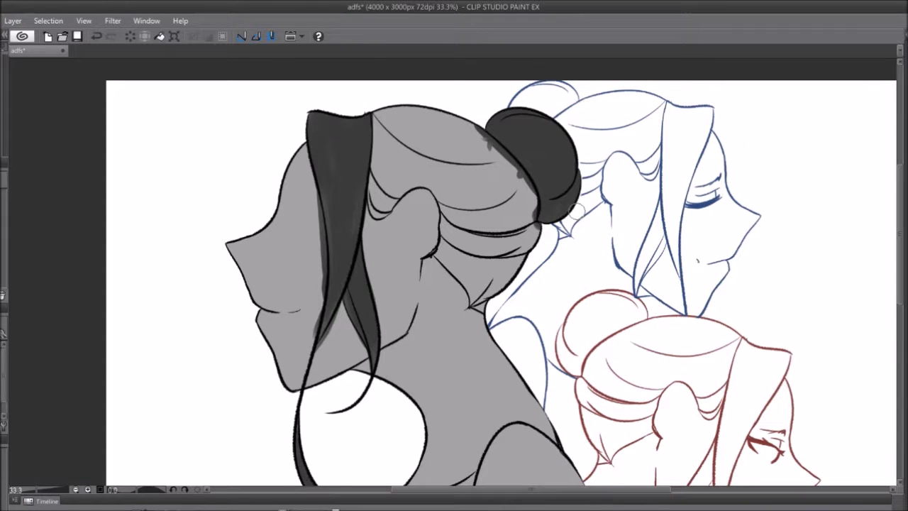
- Paint the rest of the black figure's hair dark grey around the ear and nape, and save the file
mouse_move(383, 141)
mouse_down()
mouse_move(454, 148)
mouse_move(489, 131)
mouse_move(244, 293)
mouse_up()
scroll(504, 134, up, 2)
drag(362, 214, 515, 202)
mouse_move(511, 263)
mouse_down()
mouse_move(405, 239)
mouse_move(415, 263)
mouse_move(560, 298)
mouse_up()
mouse_move(389, 306)
mouse_down()
mouse_move(557, 344)
mouse_move(426, 364)
mouse_move(476, 350)
mouse_up()
scroll(423, 216, down, 3)
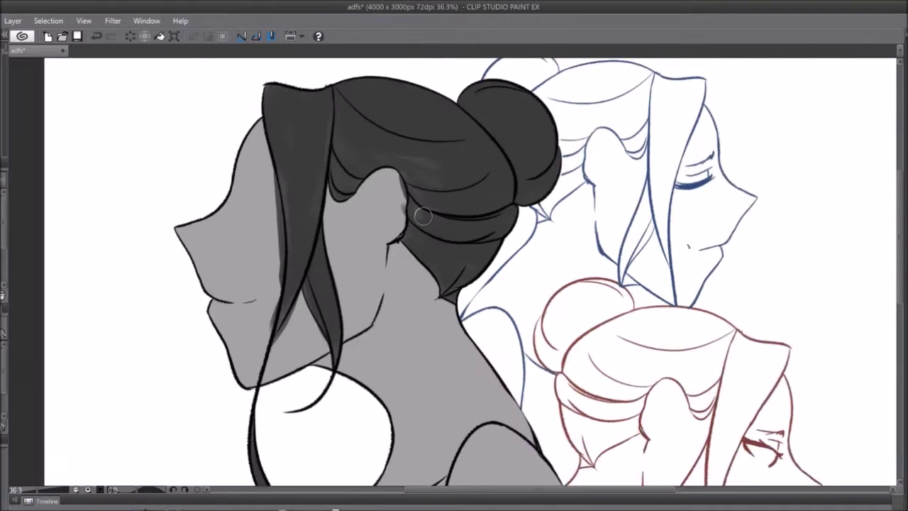
scroll(422, 216, up, 1)
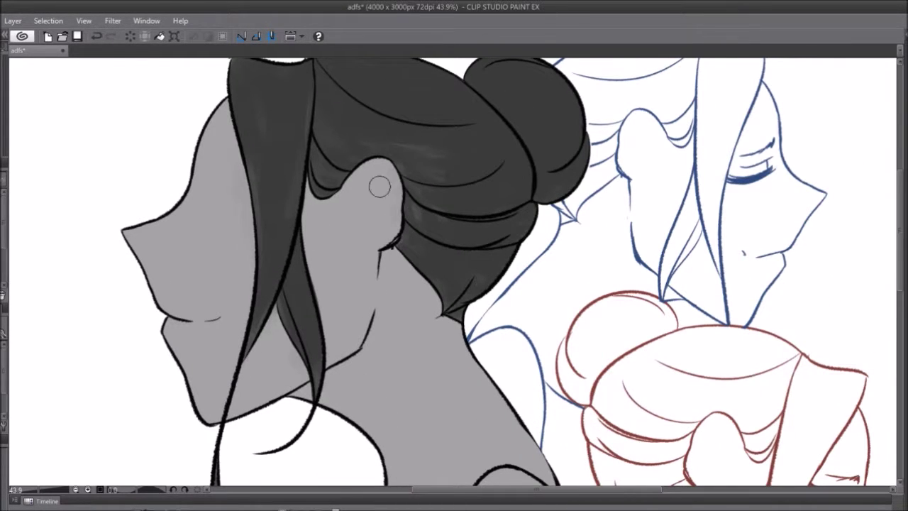
key(ctrl+s)
- Add darker grey shadows to the black figure's forehead, jaw and neck and around the shoulder
drag(240, 217, 231, 150)
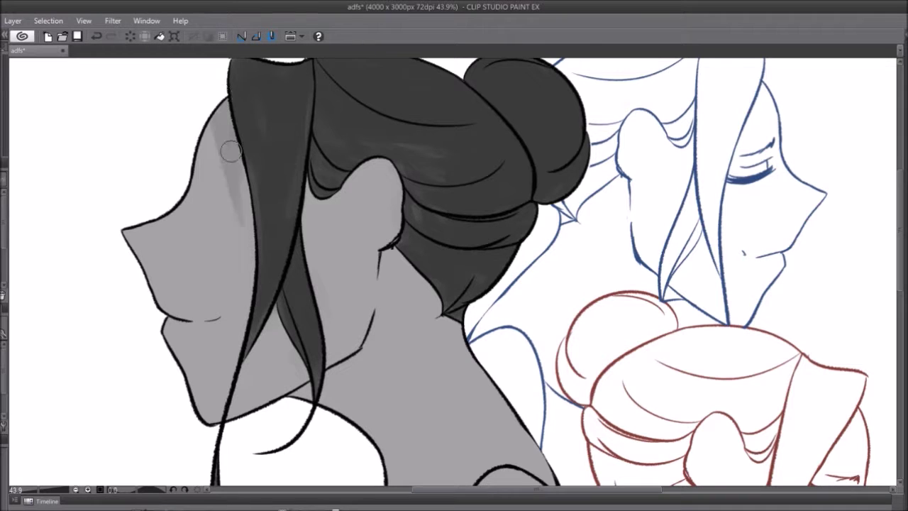
drag(235, 376, 238, 418)
drag(361, 333, 350, 367)
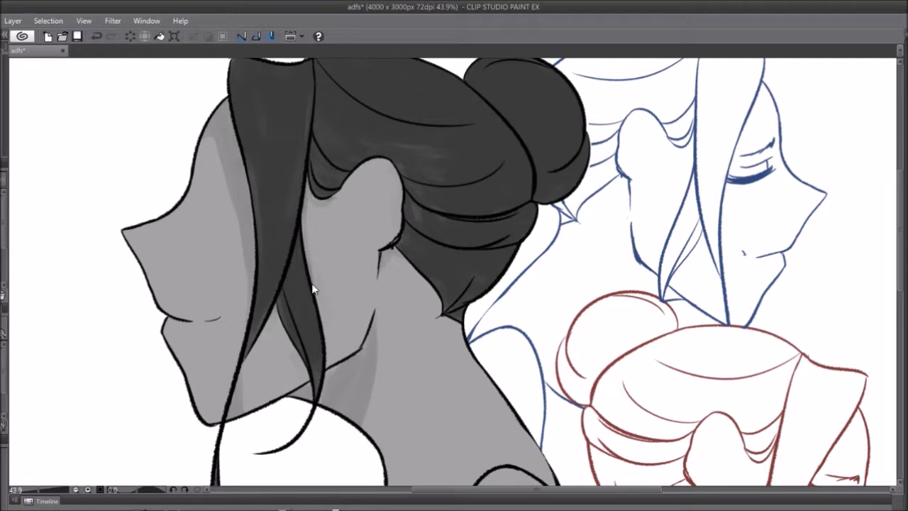
scroll(312, 287, down, 3)
scroll(395, 273, up, 3)
drag(419, 376, 419, 294)
scroll(419, 293, down, 2)
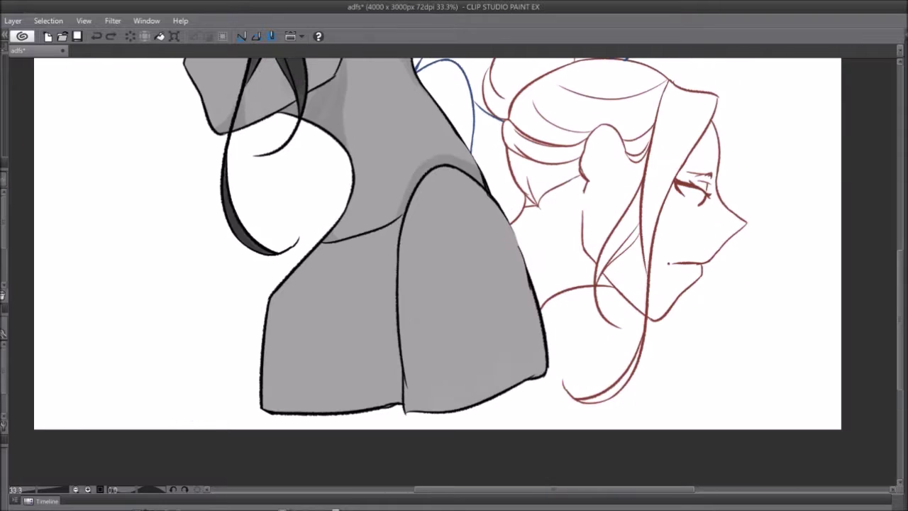
- Paint the black figure's clothing dark grey and add darker shadows along the arm and back
mouse_move(298, 341)
mouse_down()
mouse_move(447, 263)
mouse_move(336, 324)
mouse_move(475, 208)
mouse_move(507, 230)
mouse_up()
mouse_move(400, 252)
mouse_down()
mouse_move(319, 249)
mouse_move(375, 224)
mouse_move(393, 402)
mouse_up()
drag(509, 234, 521, 358)
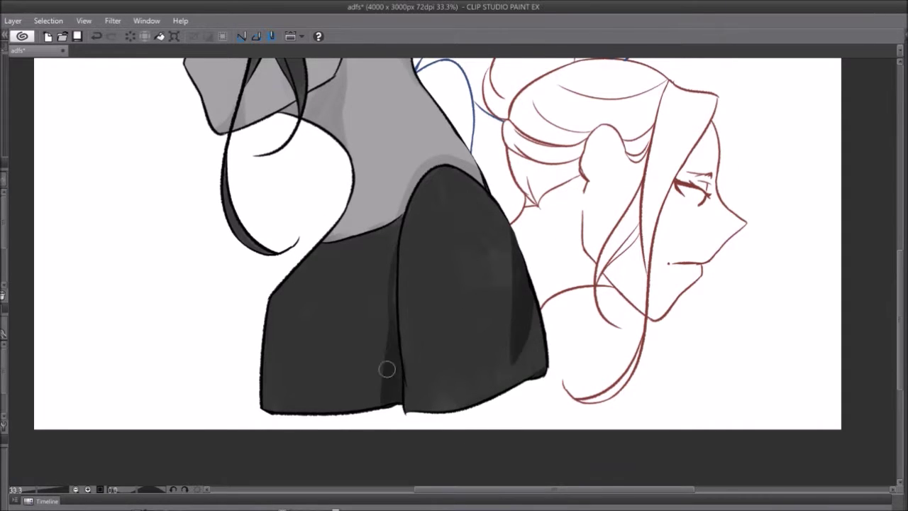
- Add light grey highlights to the black figure's sleeve, blend them softly, and save the file
drag(408, 366, 418, 403)
drag(527, 348, 500, 227)
drag(407, 177, 431, 213)
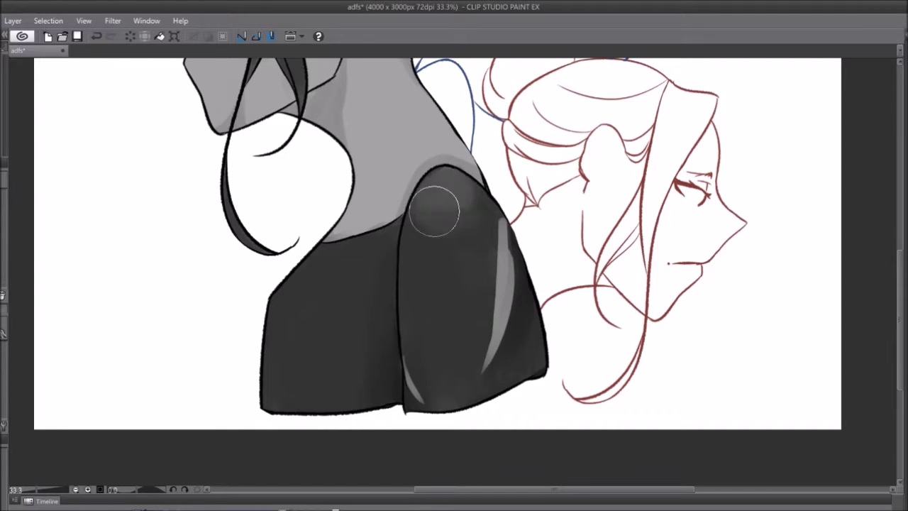
drag(499, 220, 511, 291)
scroll(411, 243, down, 3)
key(ctrl+s)
- Paint darker shadows along the strands and bun of the black figure's hair and blend them
scroll(454, 144, up, 3)
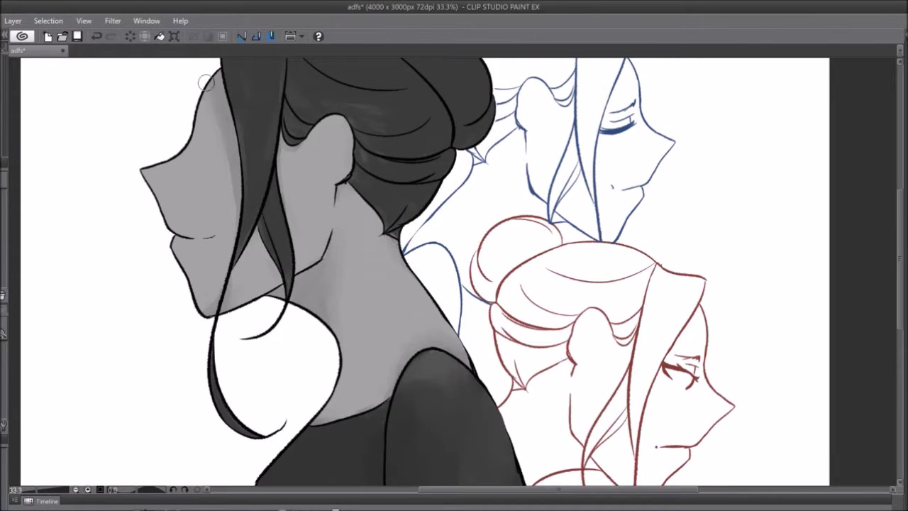
drag(202, 97, 184, 144)
drag(434, 151, 471, 203)
drag(369, 199, 432, 234)
drag(292, 90, 397, 134)
drag(319, 124, 400, 145)
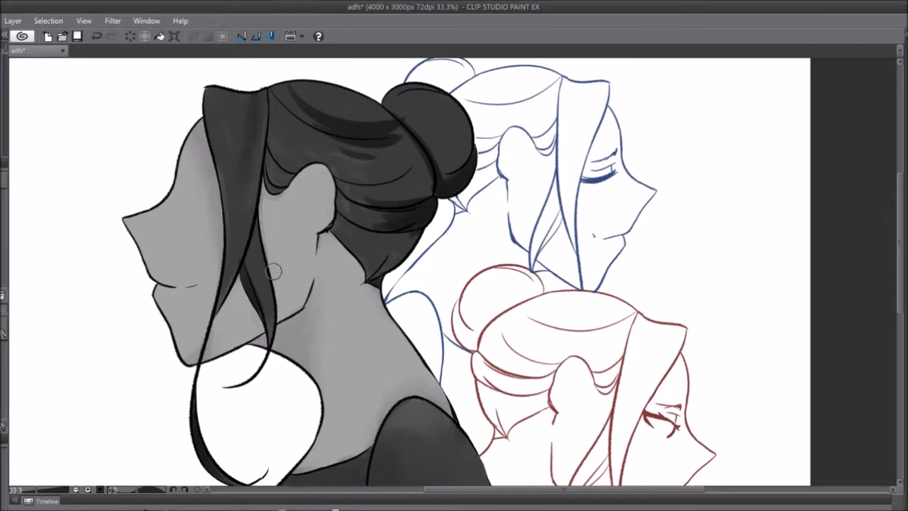
drag(326, 99, 391, 159)
scroll(319, 236, down, 2)
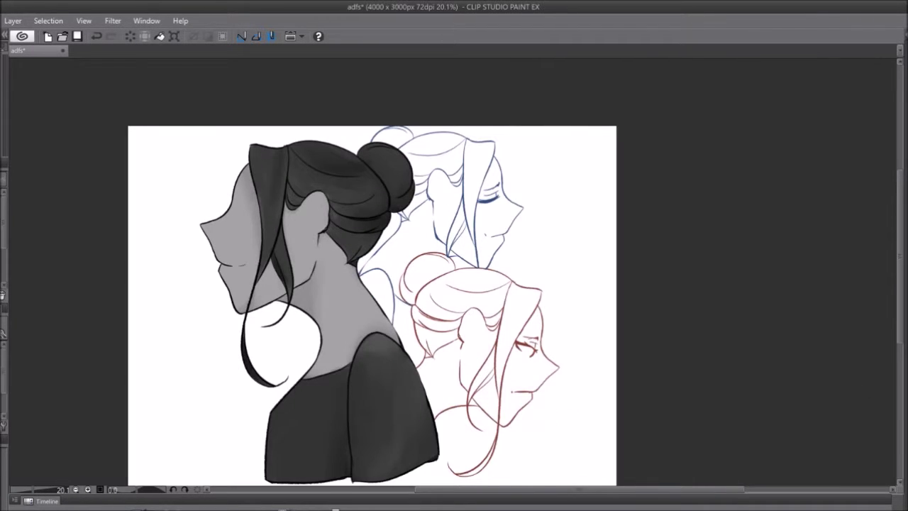
- Fill the blue figure with a flat light blue base, including the gap between the hair strands, and save the file
scroll(359, 188, up, 3)
click(360, 188)
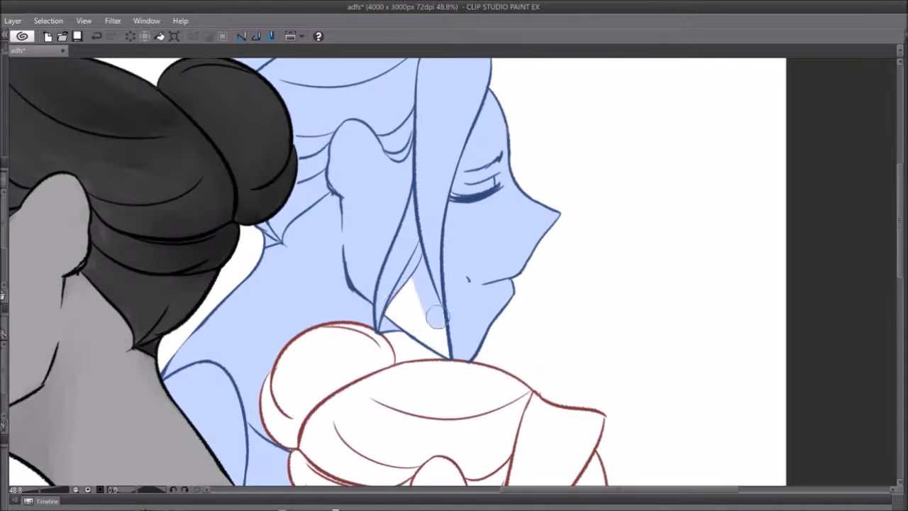
scroll(391, 282, down, 4)
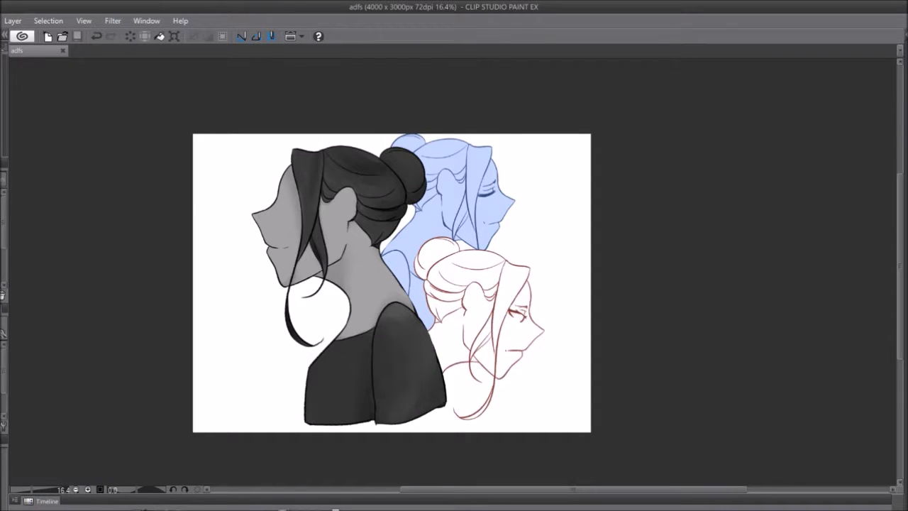
- Paint the blue figure's hair, bun and front strands dark blue
scroll(867, 307, up, 5)
mouse_move(521, 206)
mouse_down()
mouse_move(506, 95)
mouse_move(304, 77)
mouse_move(345, 143)
mouse_up()
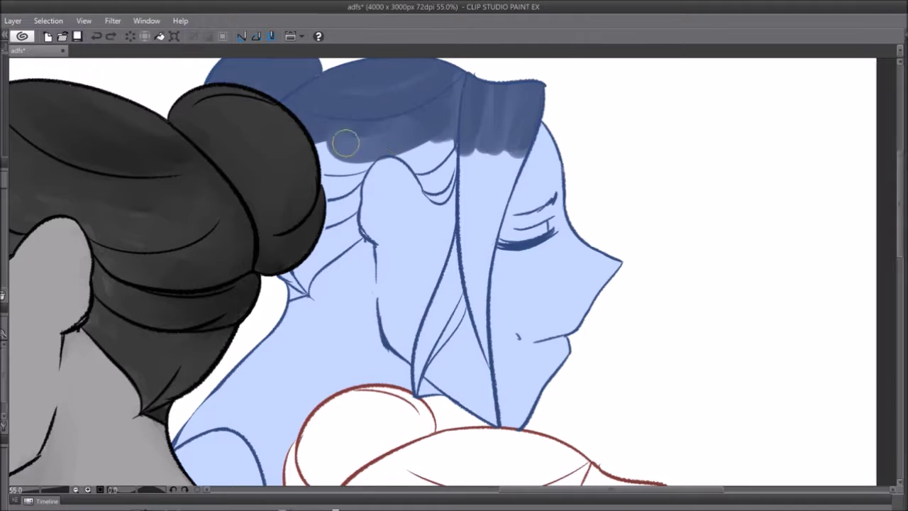
drag(468, 81, 426, 202)
drag(524, 88, 489, 287)
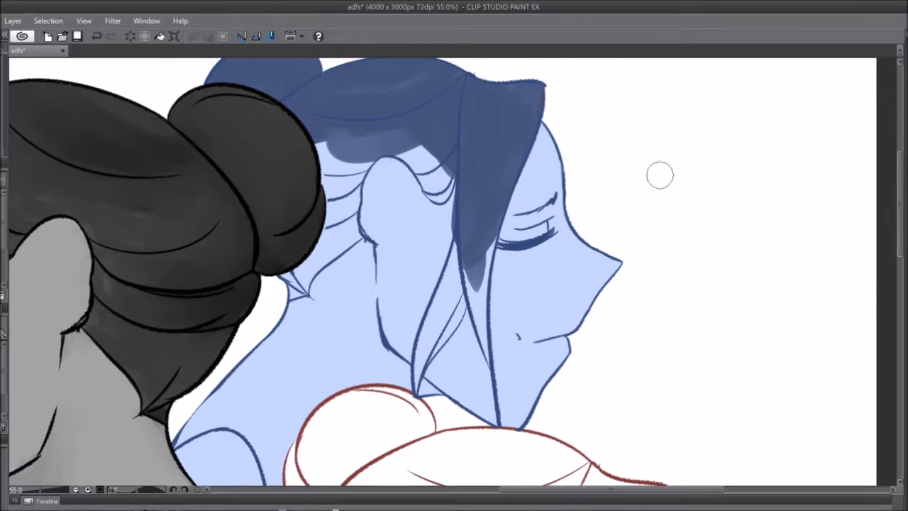
drag(496, 212, 475, 380)
drag(383, 142, 284, 319)
mouse_move(458, 238)
mouse_down()
mouse_move(418, 390)
mouse_move(466, 308)
mouse_move(500, 376)
mouse_up()
mouse_move(297, 323)
mouse_down()
mouse_move(358, 252)
mouse_move(426, 205)
mouse_move(425, 253)
mouse_move(397, 376)
mouse_up()
- Paint a narrow cyan tear streak from the blue figure's closed eye down to the chin
scroll(478, 217, down, 2)
scroll(478, 217, up, 3)
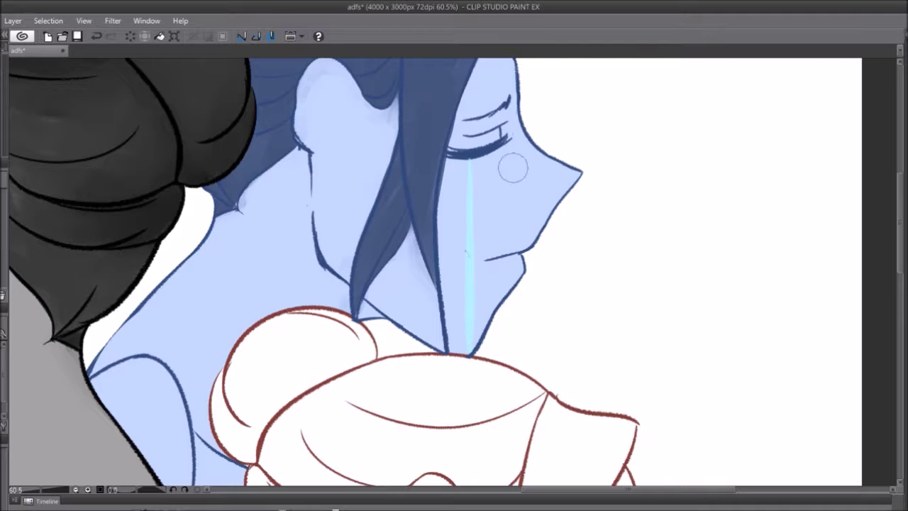
scroll(477, 213, down, 8)
- Paint the blue figure's clothing navy and add greyish-blue shadows below the hair and jaw on the neck
scroll(477, 213, up, 7)
mouse_move(369, 212)
mouse_down()
mouse_move(426, 202)
mouse_move(524, 436)
mouse_move(396, 186)
mouse_up()
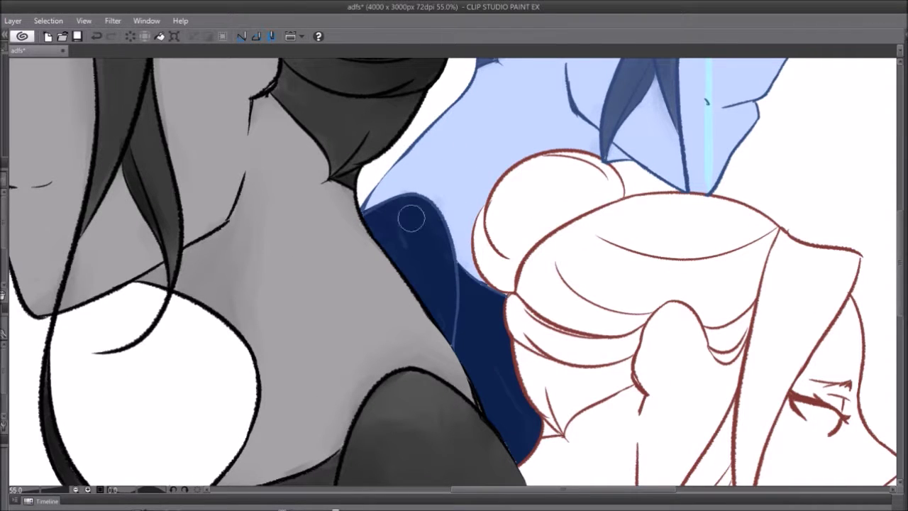
drag(674, 308, 602, 478)
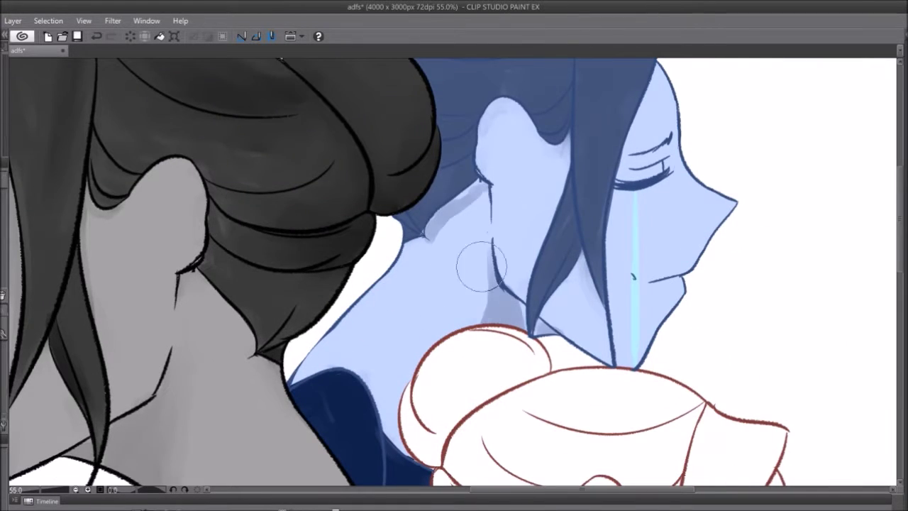
scroll(539, 180, down, 3)
- Lighten the tear streak with white, and shade the blue figure's neck and clothing around the red figure's bun
scroll(658, 329, up, 1)
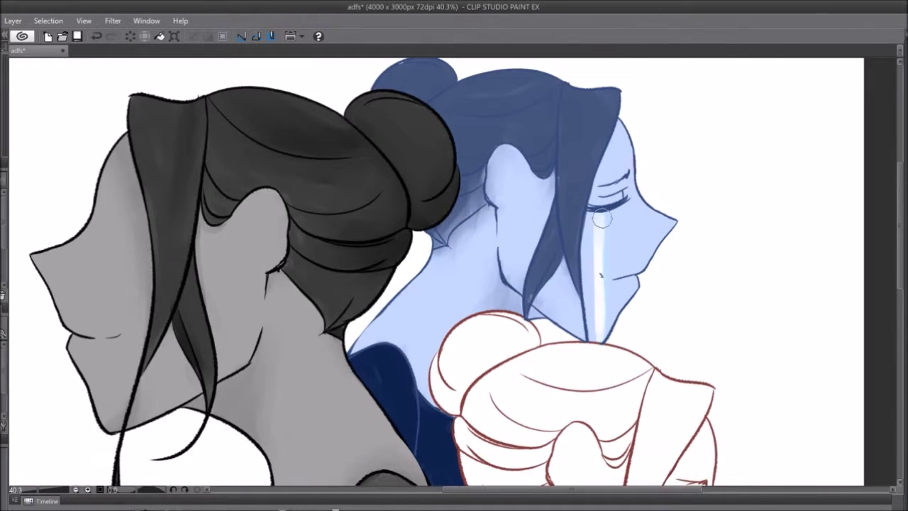
scroll(482, 283, up, 2)
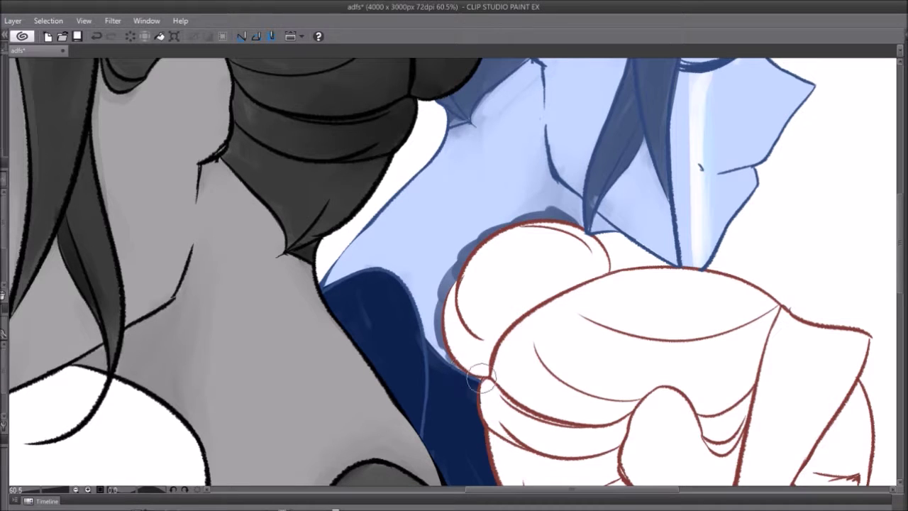
scroll(468, 264, down, 2)
scroll(468, 264, down, 1)
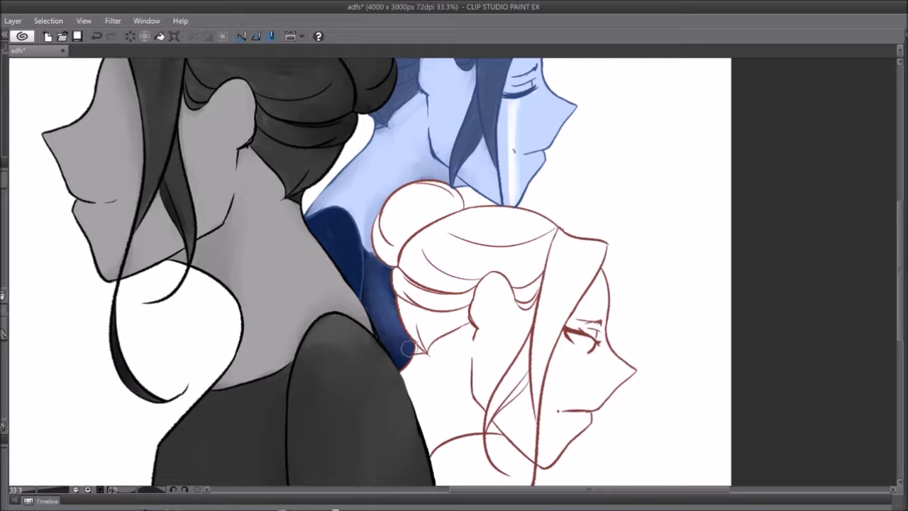
- Widen the white tear streak on the blue figure's cheek
scroll(390, 298, down, 2)
scroll(390, 298, up, 4)
drag(389, 178, 393, 255)
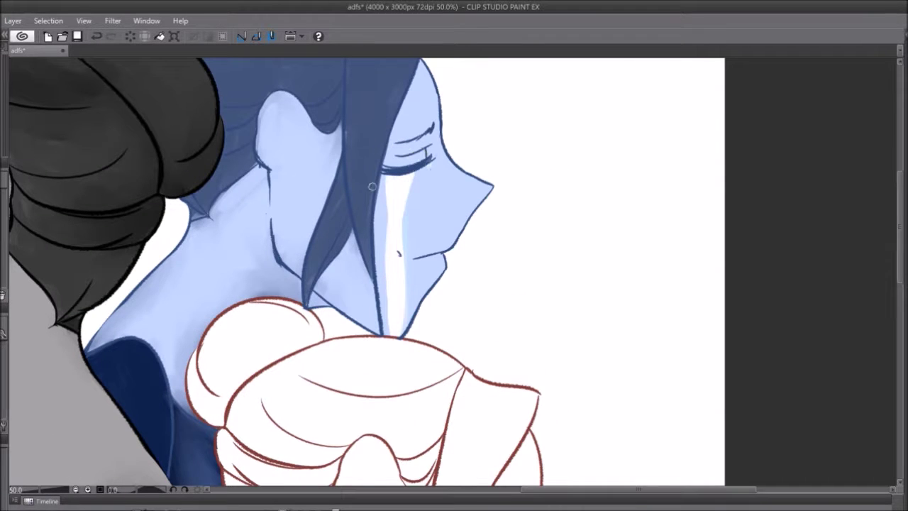
scroll(425, 284, down, 3)
- Fill the red figure's head, neck and loose hair strand with a flat light red base
scroll(426, 283, up, 3)
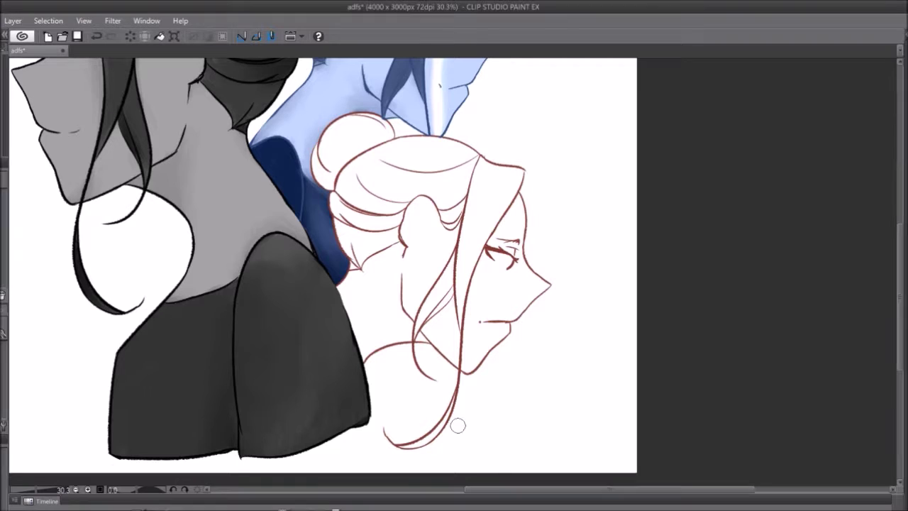
mouse_move(333, 142)
mouse_down()
mouse_move(355, 256)
mouse_move(497, 368)
mouse_move(439, 397)
mouse_up()
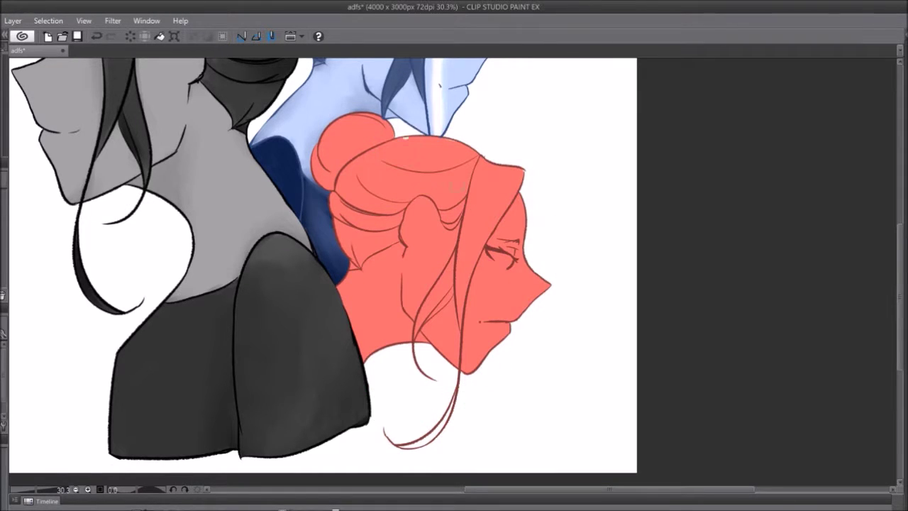
scroll(422, 312, up, 2)
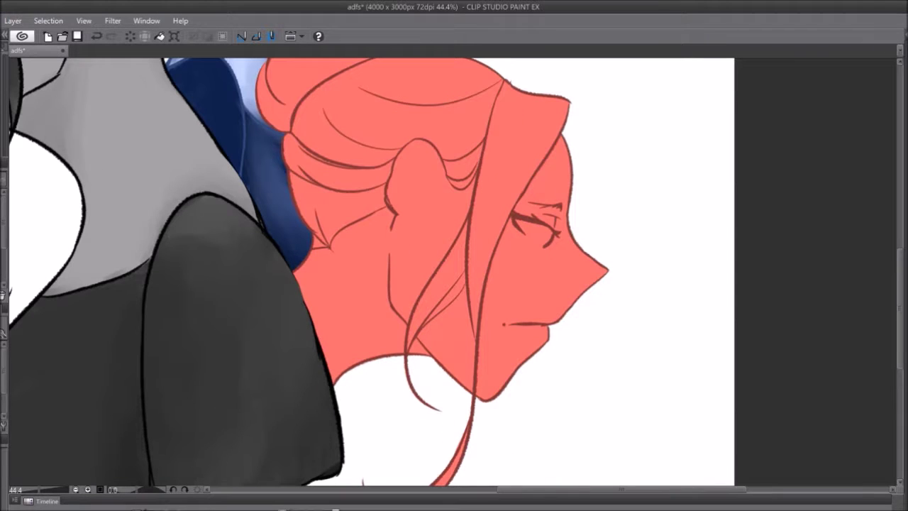
scroll(425, 152, down, 1)
- Paint the red figure's hair, bun and loose strands a deeper red, clean up around the ear, and save the file
mouse_move(425, 152)
mouse_down()
mouse_move(319, 163)
mouse_move(354, 127)
mouse_move(355, 284)
mouse_move(510, 163)
mouse_move(489, 149)
mouse_up()
scroll(725, 398, down, 2)
drag(524, 263, 404, 454)
scroll(422, 351, up, 3)
mouse_move(305, 212)
mouse_down()
mouse_move(425, 184)
mouse_move(468, 298)
mouse_up()
key(ctrl+s)
drag(362, 281, 454, 298)
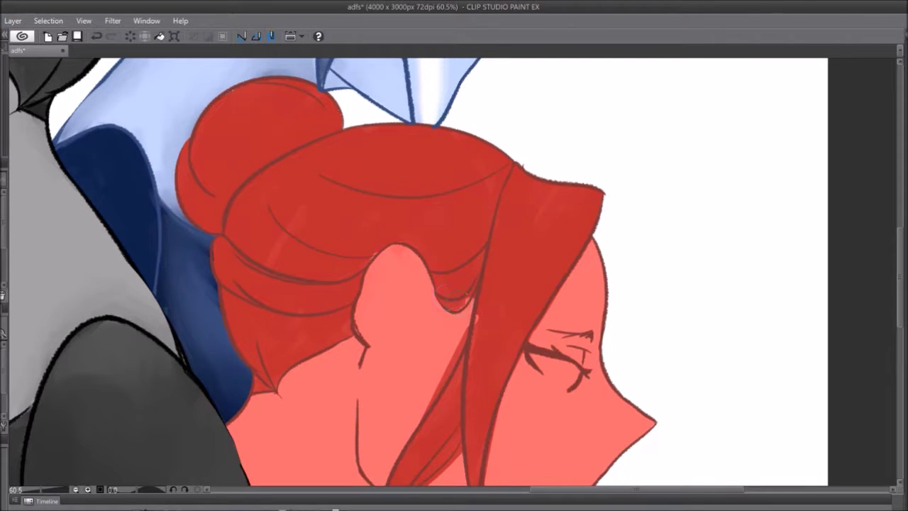
drag(508, 415, 521, 301)
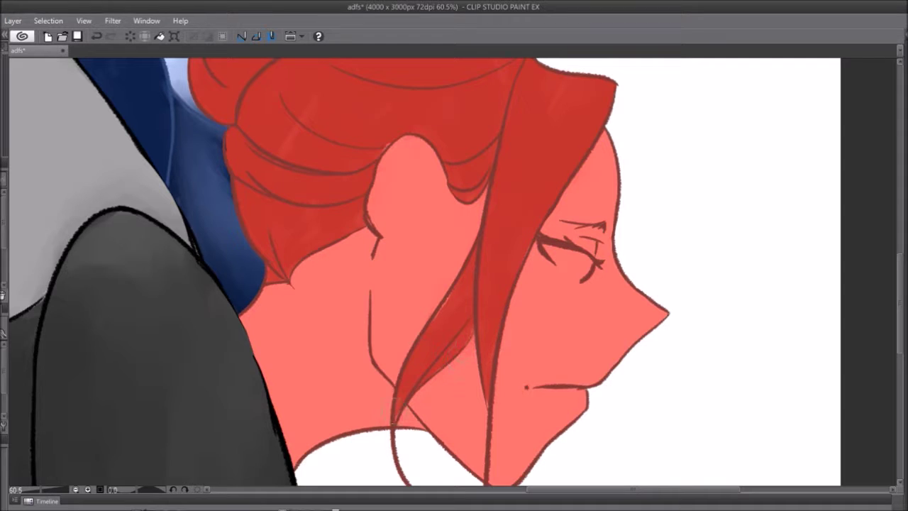
- Add darker red shading to the red figure's forehead, nose tip, chin and neck and blend it smoothly
scroll(487, 153, down, 2)
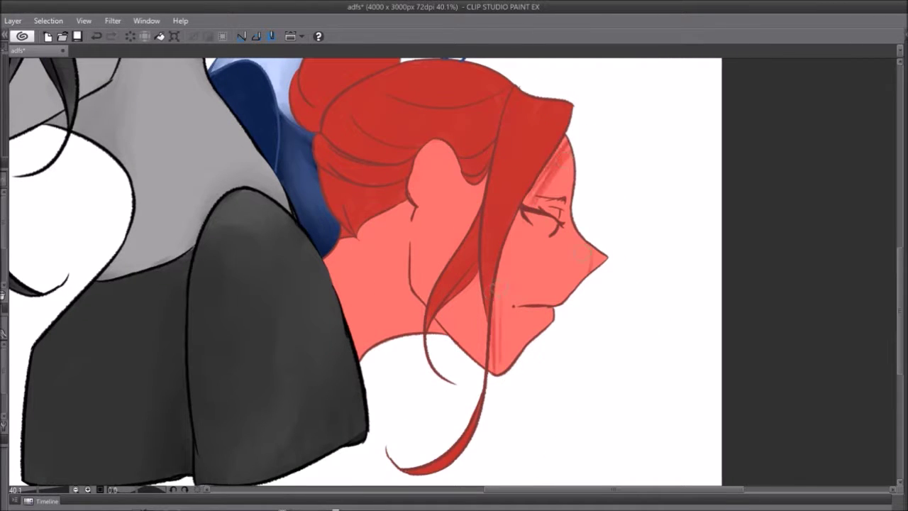
drag(415, 280, 355, 354)
drag(333, 262, 369, 354)
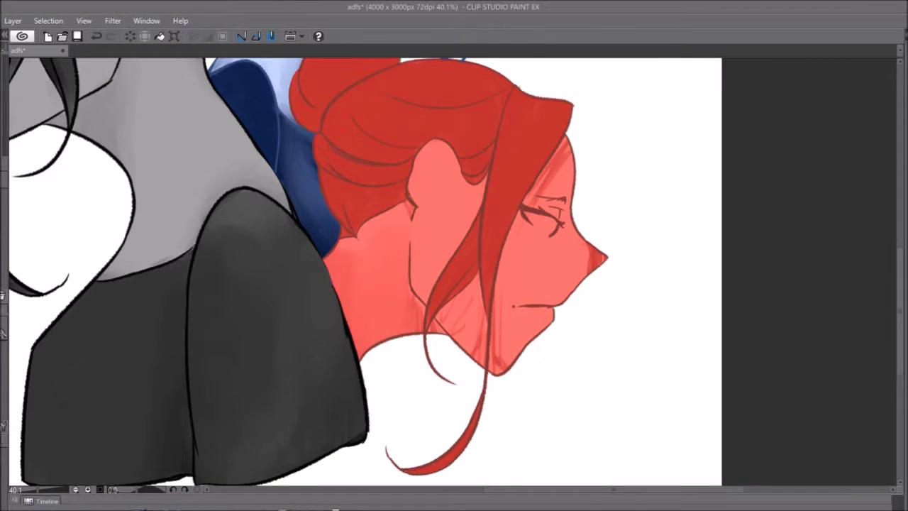
drag(401, 244, 413, 342)
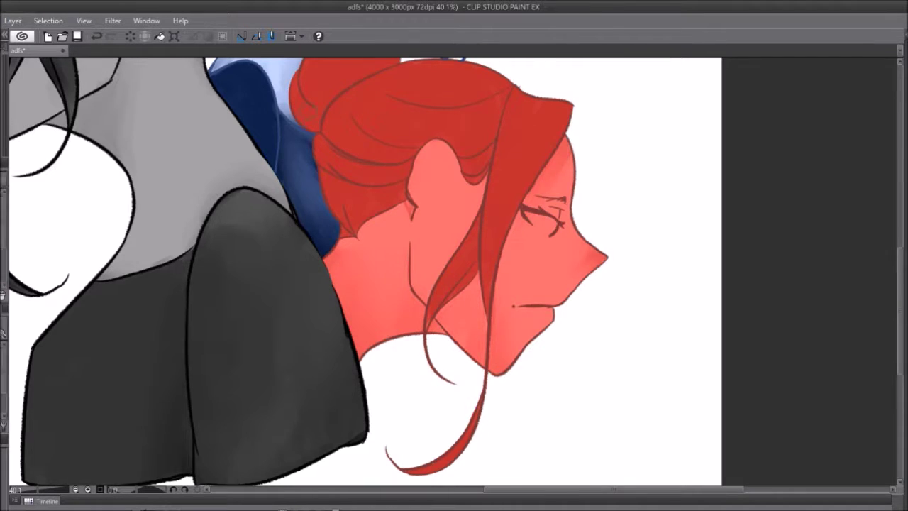
- Paint darker red shading strands into the red figure's bun and hair and blend them smoothly
scroll(295, 125, up, 3)
drag(383, 199, 305, 277)
drag(369, 241, 334, 368)
key(ctrl+minus)
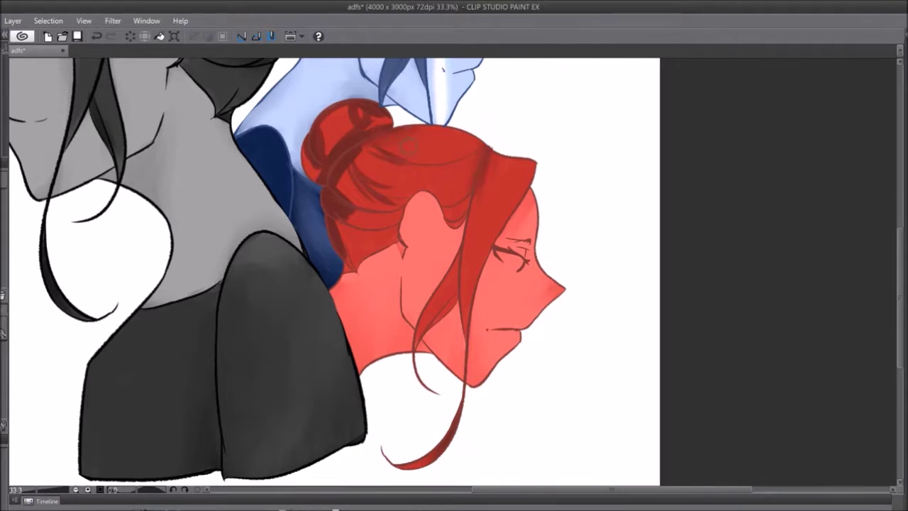
scroll(511, 255, up, 5)
mouse_move(369, 283)
mouse_down()
mouse_move(395, 305)
mouse_move(432, 280)
mouse_move(468, 294)
mouse_up()
- Paint the red figure's eye with a white eyeball and a bright red iris
mouse_move(432, 241)
mouse_down()
mouse_move(461, 305)
mouse_move(496, 327)
mouse_move(493, 353)
mouse_up()
scroll(640, 211, down, 2)
scroll(496, 319, up, 4)
key(ctrl+0)
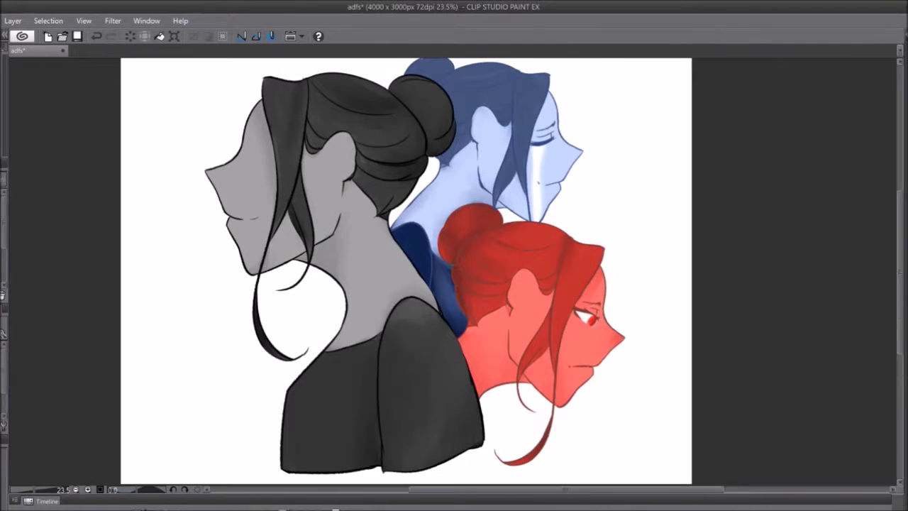
- Brush white highlights onto the red figure's crown, front lock and loose strand and blend them softly into the hair
scroll(572, 257, up, 1)
mouse_move(496, 213)
mouse_down()
mouse_move(573, 257)
mouse_move(560, 298)
mouse_up()
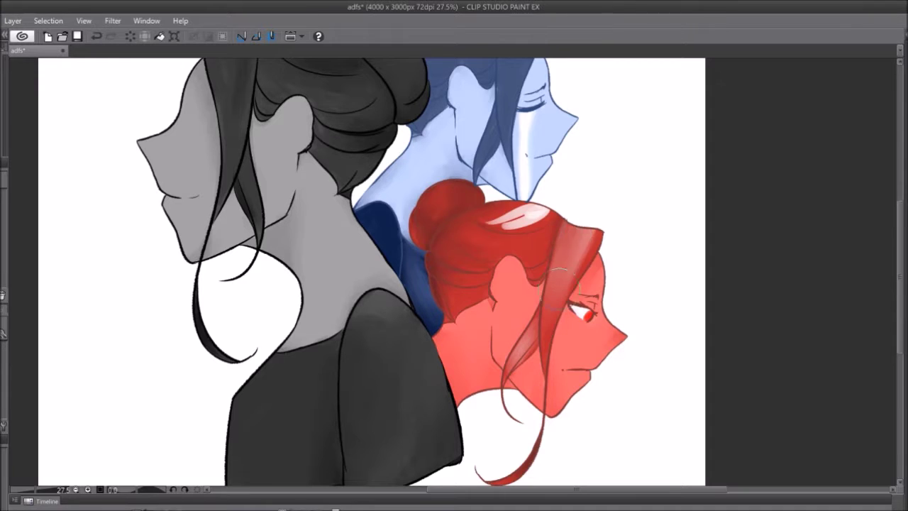
drag(539, 199, 497, 220)
scroll(573, 309, up, 2)
drag(553, 152, 540, 252)
- Add soft shading to the white of the red figure's eye and the edge of the iris
scroll(540, 251, up, 5)
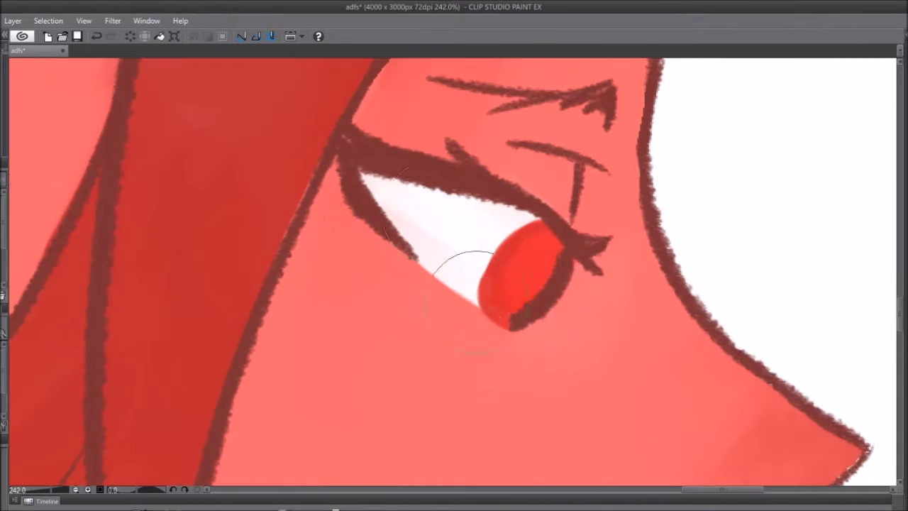
mouse_move(471, 298)
mouse_down()
mouse_move(490, 206)
mouse_move(510, 270)
mouse_up()
scroll(496, 212, down, 5)
- Paint a bright red streak from the red figure's eye back across the cheek and save the file
mouse_move(509, 186)
mouse_down()
mouse_move(638, 188)
mouse_move(668, 252)
mouse_up()
scroll(491, 221, down, 5)
scroll(491, 221, up, 2)
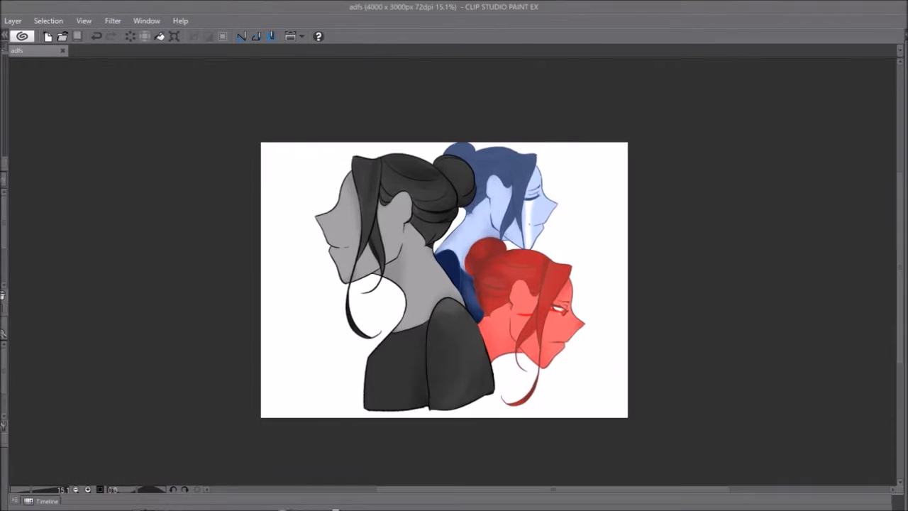
- Fill the background black and recolour the grey figure's line art white, cleaning stray white off the blue figure
scroll(490, 222, down, 2)
scroll(467, 306, up, 1)
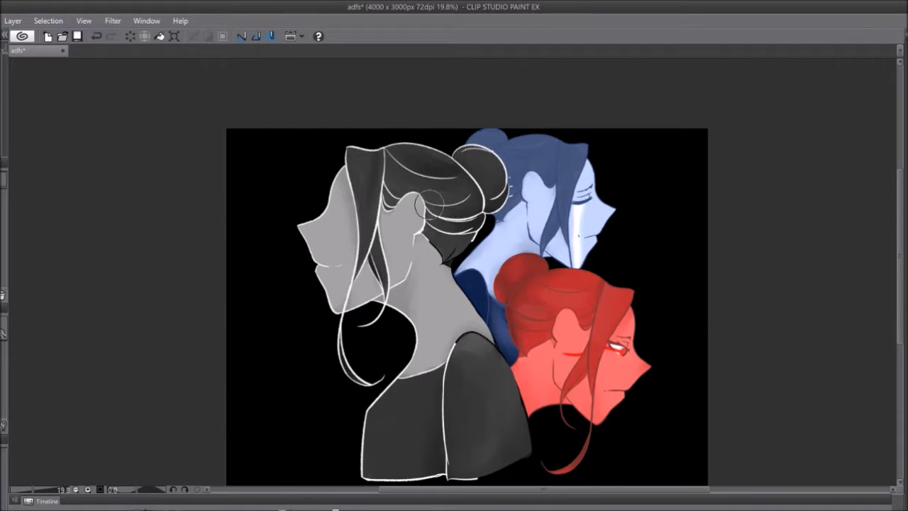
scroll(345, 209, up, 3)
scroll(345, 208, down, 2)
scroll(449, 459, up, 3)
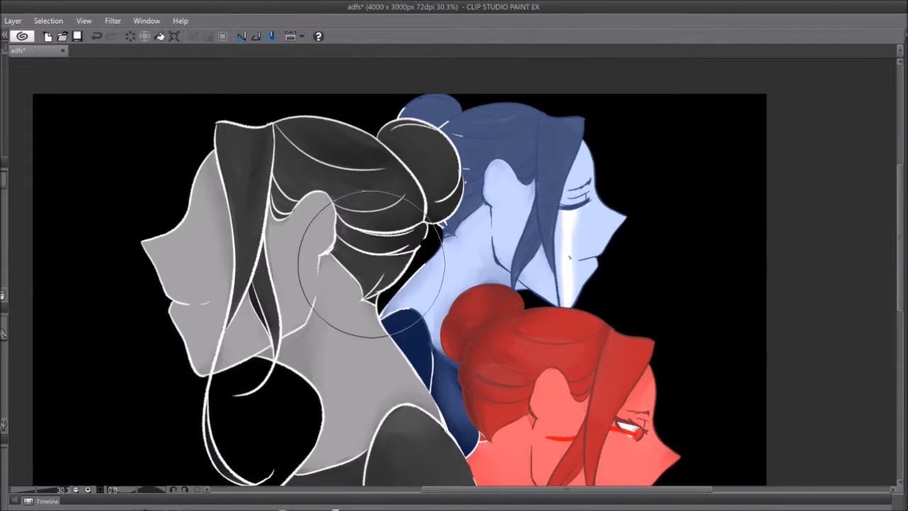
scroll(402, 82, down, 2)
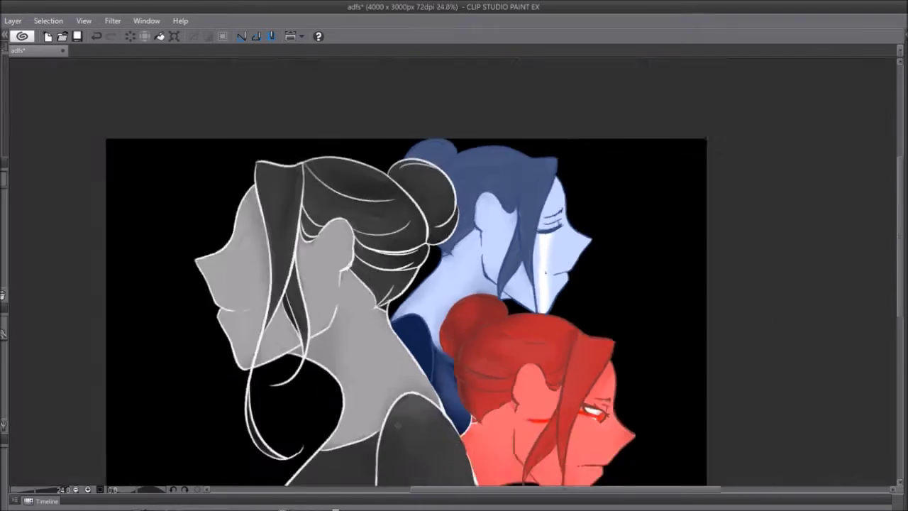
- Add soft darker shading to the lips of the grey figure and the blue figure
scroll(535, 226, up, 6)
scroll(531, 87, down, 3)
scroll(140, 265, up, 4)
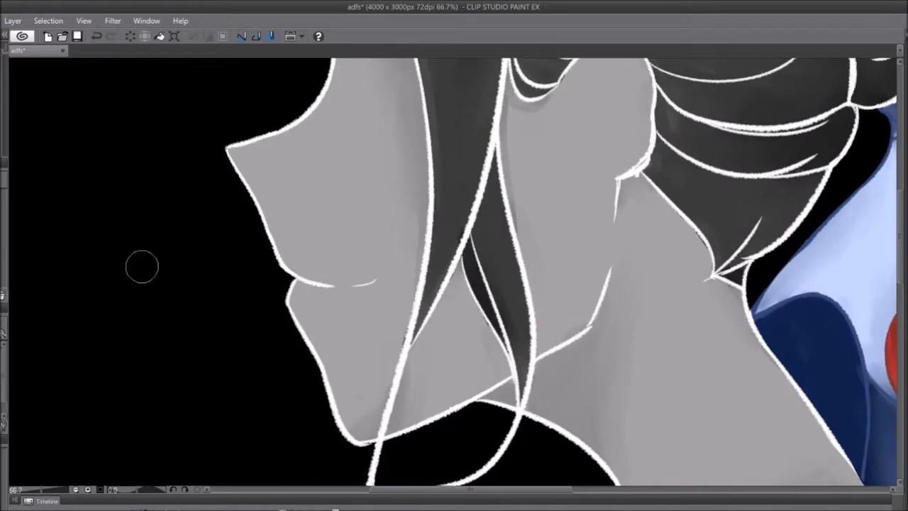
mouse_move(344, 263)
mouse_down()
mouse_move(360, 313)
mouse_move(345, 336)
mouse_move(375, 260)
mouse_up()
scroll(374, 260, down, 3)
scroll(602, 348, up, 3)
mouse_move(642, 346)
mouse_down()
mouse_move(617, 376)
mouse_move(596, 349)
mouse_up()
- Paint the red figure's lips dark red, blend the colour and clean up the excess around the mouth
scroll(597, 348, down, 3)
scroll(507, 341, up, 3)
drag(516, 328, 494, 350)
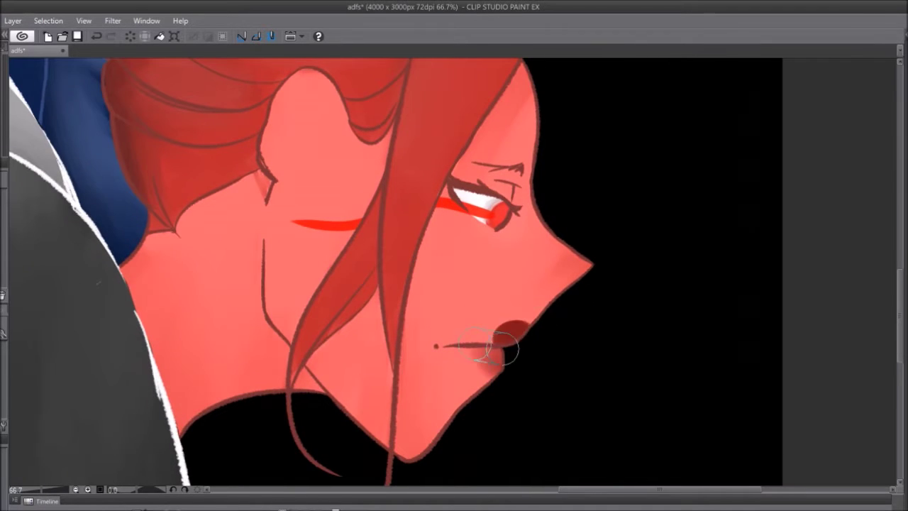
scroll(557, 340, down, 3)
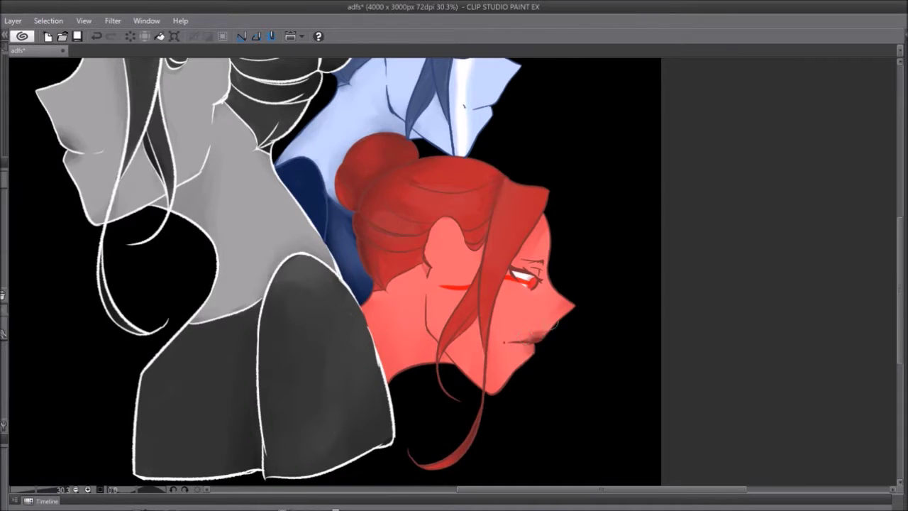
scroll(467, 113, up, 4)
drag(544, 310, 518, 305)
scroll(539, 298, down, 3)
scroll(567, 298, up, 3)
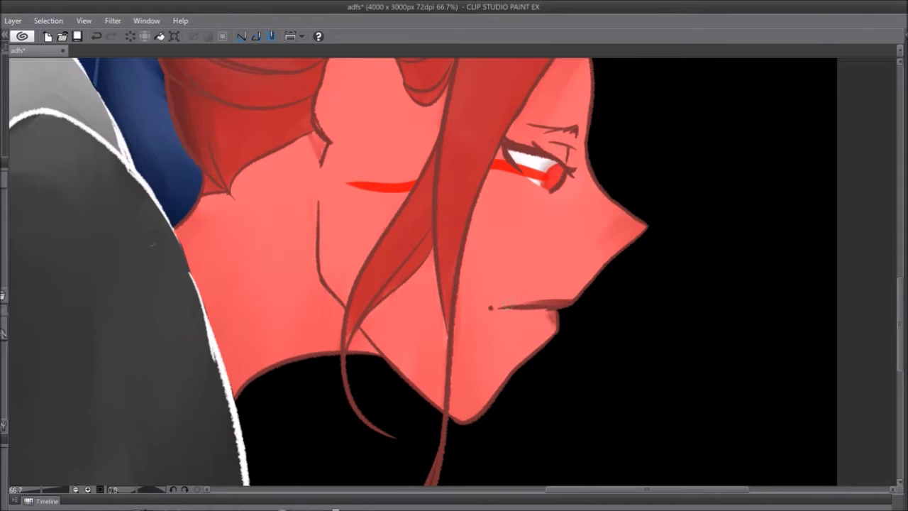
- Handwrite the title "Emotion" in white in the lower-left corner of the artwork and underline it with a swoosh
scroll(555, 311, down, 4)
scroll(248, 314, up, 3)
drag(292, 331, 312, 408)
mouse_move(315, 408)
mouse_down()
mouse_move(407, 369)
mouse_move(424, 388)
mouse_up()
drag(426, 367, 484, 394)
click(414, 346)
drag(459, 429, 463, 428)
- Paste the handwritten watermark into the artwork, place it semi-transparent above the figures, and save the file
scroll(462, 428, down, 3)
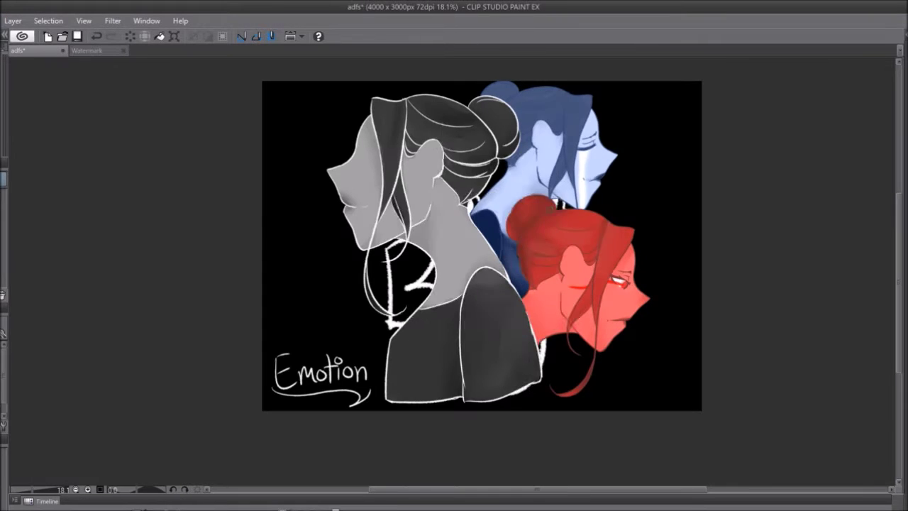
key(ctrl+v)
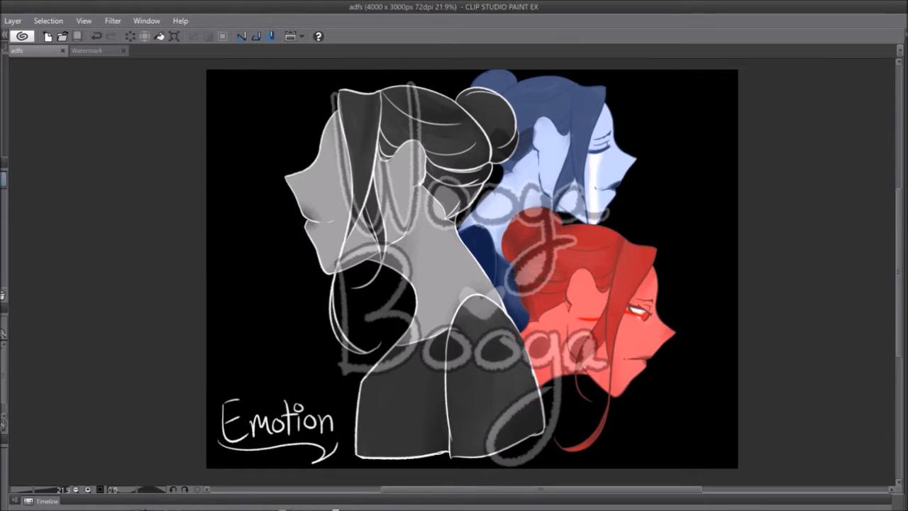